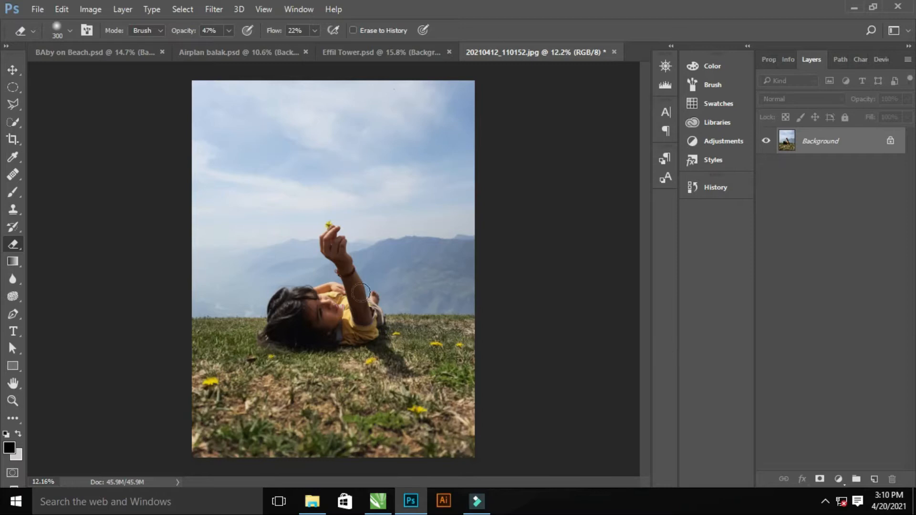
Step: Select the sky and mountains with Quick Selection and trim the selection along the grassy horizon
{"action": "left_click", "coordinate": [14, 125]}
{"action": "left_click_drag", "start_coordinate": [229, 114], "coordinate": [296, 272]}
{"action": "left_click_drag", "start_coordinate": [405, 268], "coordinate": [463, 310]}
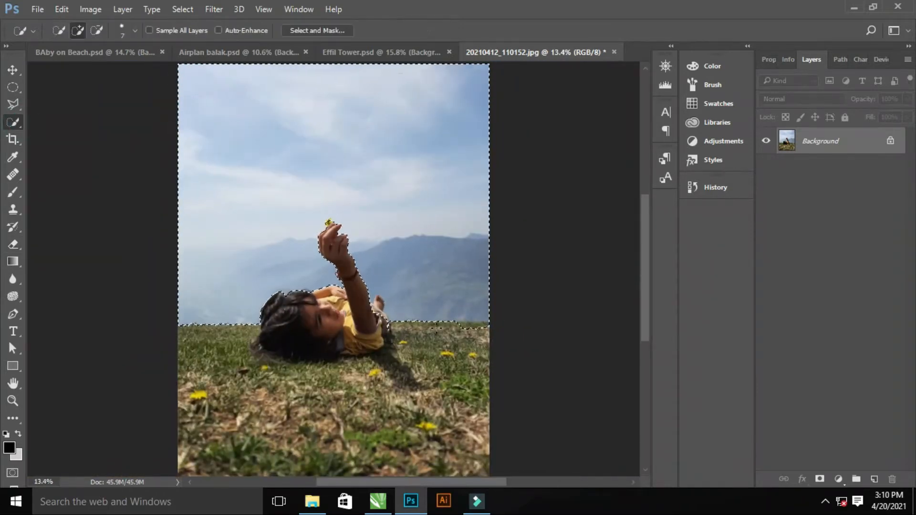
{"action": "scroll", "coordinate": [478, 329], "scroll_direction": "up", "scroll_amount": 6}
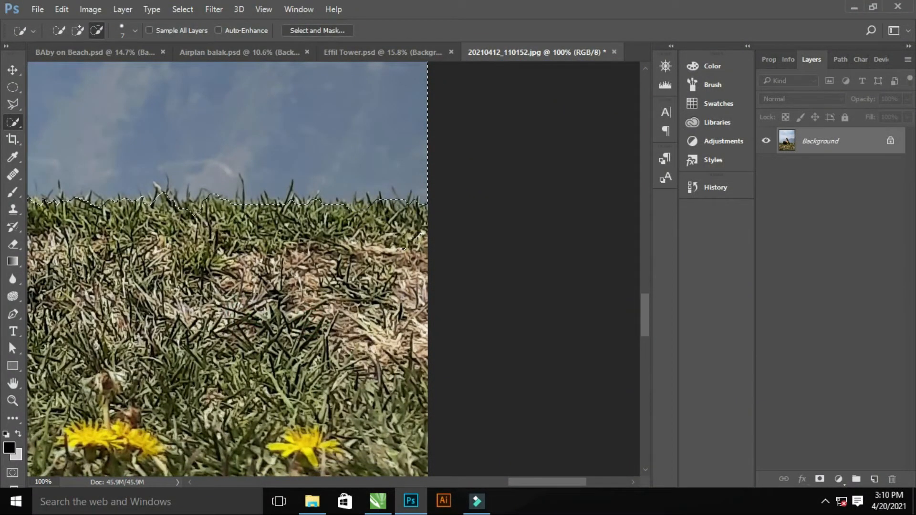
{"action": "left_click_drag", "start_coordinate": [198, 212], "coordinate": [564, 229]}
{"action": "left_click_drag", "start_coordinate": [248, 297], "coordinate": [457, 315]}
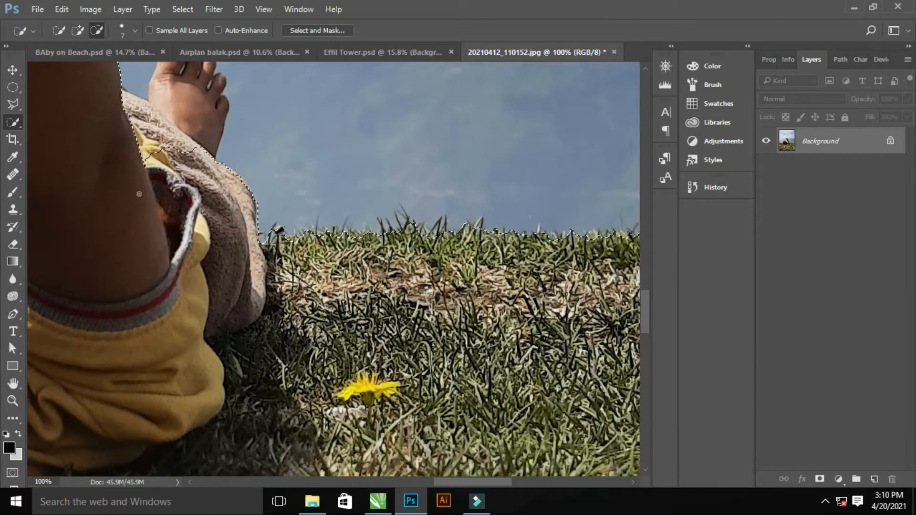
Step: Correct the sky selection around the raised foot's toes and the loop of the wrist bracelet
{"action": "scroll", "coordinate": [125, 136], "scroll_direction": "up", "scroll_amount": 5}
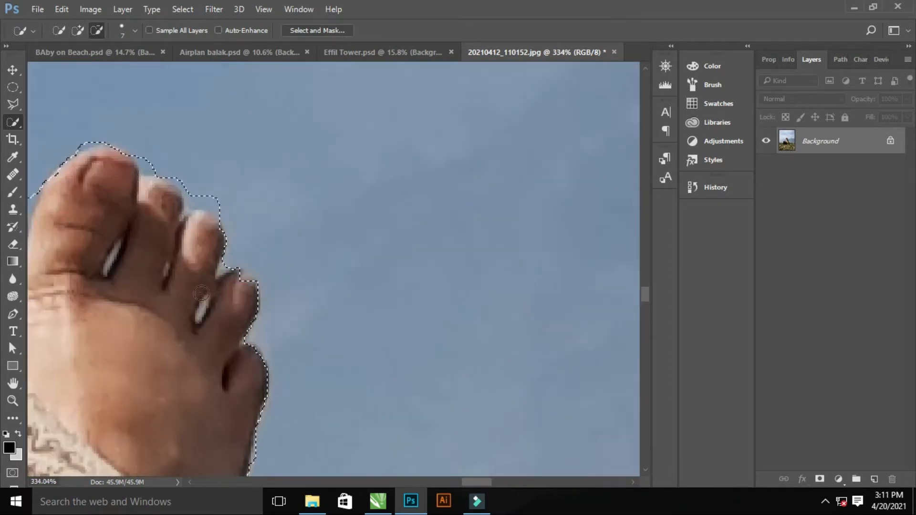
{"action": "scroll", "coordinate": [229, 305], "scroll_direction": "down", "scroll_amount": 5}
{"action": "left_click_drag", "start_coordinate": [231, 330], "coordinate": [296, 382]}
{"action": "left_click_drag", "start_coordinate": [284, 385], "coordinate": [253, 365]}
{"action": "left_click_drag", "start_coordinate": [191, 334], "coordinate": [275, 367]}
{"action": "left_click_drag", "start_coordinate": [229, 314], "coordinate": [278, 354]}
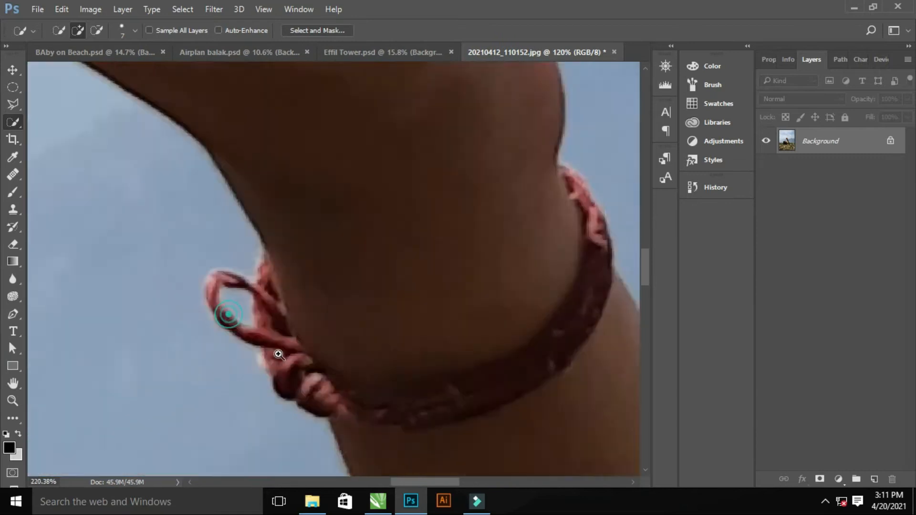
Step: Refine the sky selection along the bracelet, the raised arm and the hand
{"action": "scroll", "coordinate": [229, 314], "scroll_direction": "up", "scroll_amount": 3}
{"action": "key", "text": "alt"}
{"action": "scroll", "coordinate": [328, 311], "scroll_direction": "down", "scroll_amount": 5}
{"action": "scroll", "coordinate": [319, 315], "scroll_direction": "up", "scroll_amount": 3}
{"action": "left_click_drag", "start_coordinate": [319, 320], "coordinate": [365, 444]}
{"action": "scroll", "coordinate": [349, 258], "scroll_direction": "up", "scroll_amount": 1}
{"action": "mouse_move", "coordinate": [349, 258]}
{"action": "left_mouse_down"}
{"action": "mouse_move", "coordinate": [346, 334]}
{"action": "mouse_move", "coordinate": [362, 388]}
{"action": "left_mouse_up"}
{"action": "scroll", "coordinate": [365, 387], "scroll_direction": "up", "scroll_amount": 2}
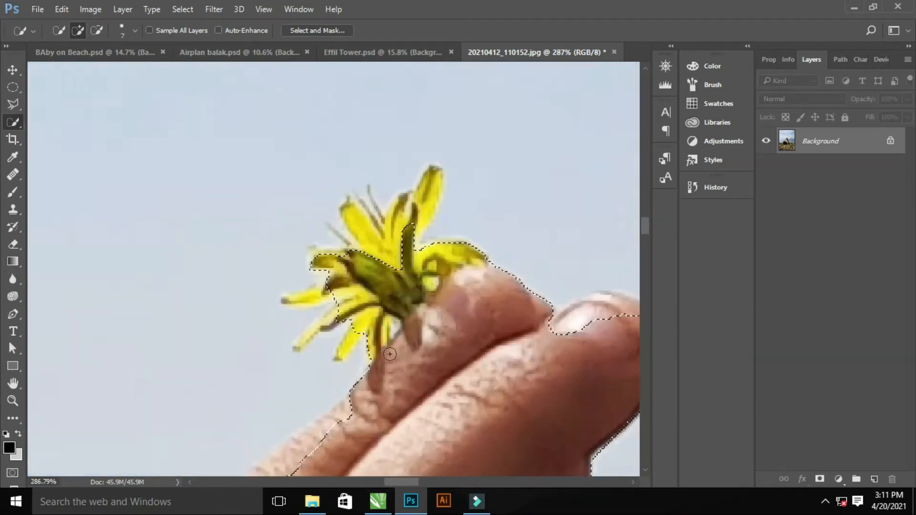
Step: Clean up the selection edge along the fingertips, the held flower and the top of the hair
{"action": "scroll", "coordinate": [376, 362], "scroll_direction": "down", "scroll_amount": 3}
{"action": "key", "text": "alt"}
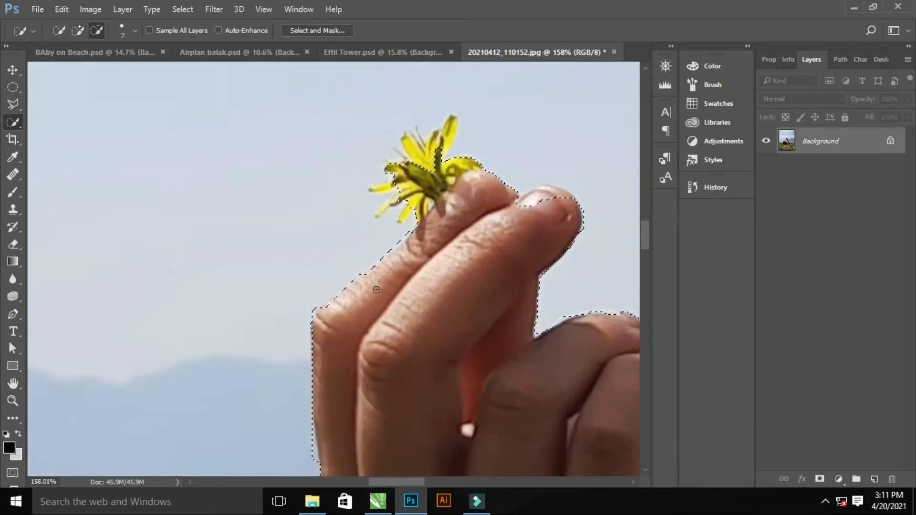
{"action": "scroll", "coordinate": [377, 290], "scroll_direction": "up", "scroll_amount": 3}
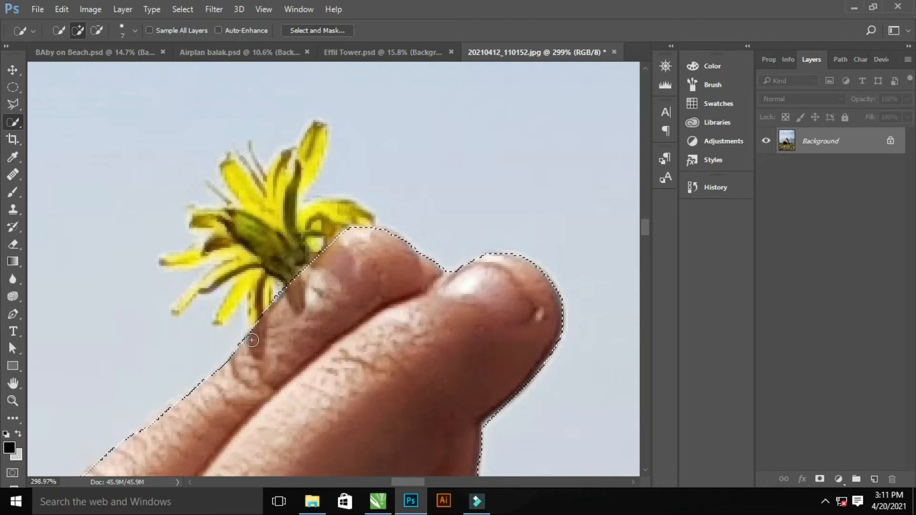
{"action": "scroll", "coordinate": [251, 340], "scroll_direction": "down", "scroll_amount": 6}
{"action": "scroll", "coordinate": [497, 302], "scroll_direction": "up", "scroll_amount": 3}
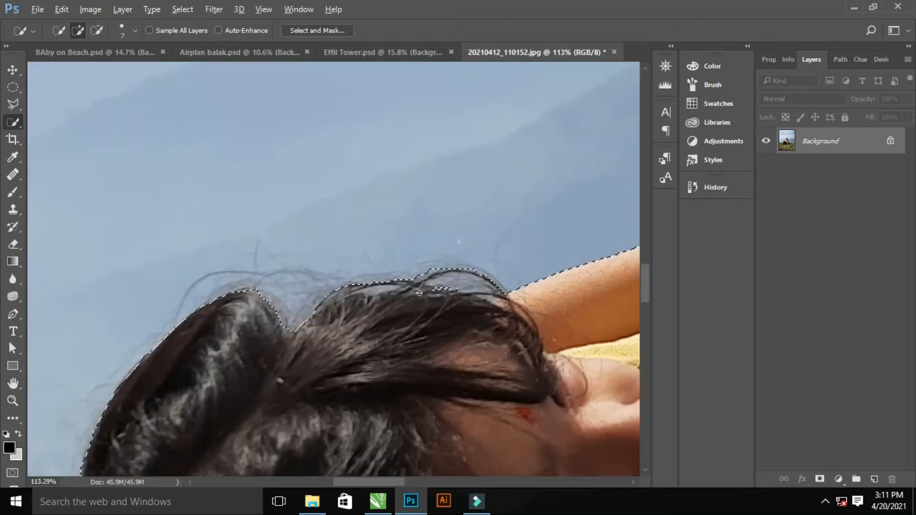
{"action": "scroll", "coordinate": [325, 368], "scroll_direction": "down", "scroll_amount": 4}
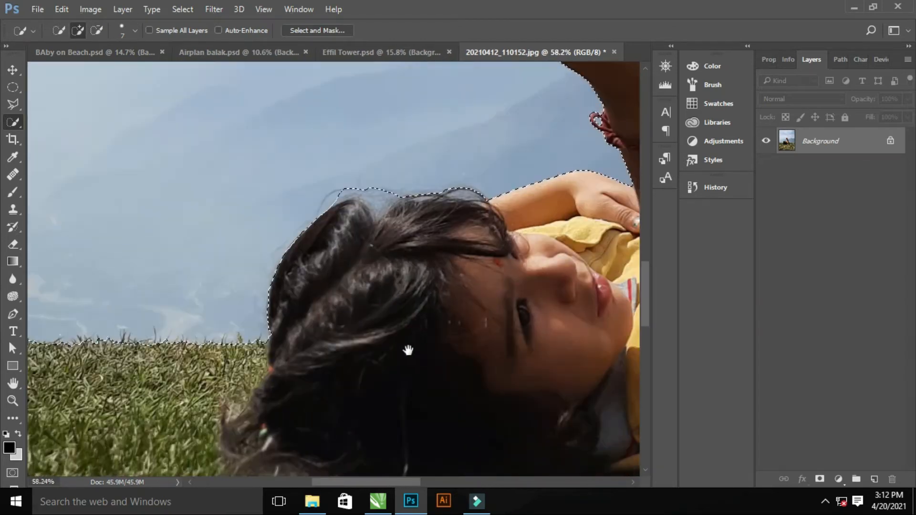
{"action": "scroll", "coordinate": [421, 362], "scroll_direction": "up", "scroll_amount": 4}
{"action": "scroll", "coordinate": [429, 370], "scroll_direction": "down", "scroll_amount": 6}
{"action": "scroll", "coordinate": [410, 299], "scroll_direction": "down", "scroll_amount": 2}
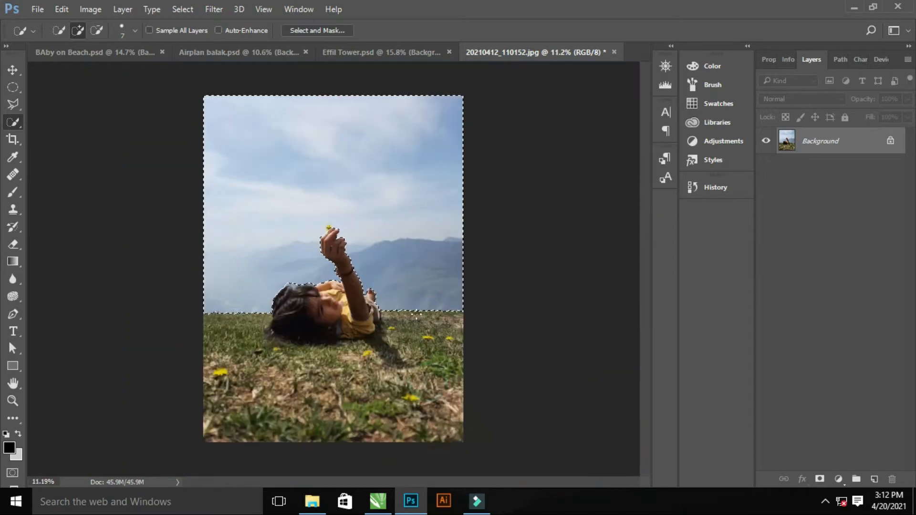
Step: Invert the selection and refine its edge along the top of the girl's hair with Refine Edge
{"action": "left_click", "coordinate": [183, 9]}
{"action": "left_click", "coordinate": [193, 62]}
{"action": "scroll", "coordinate": [348, 260], "scroll_direction": "up", "scroll_amount": 3}
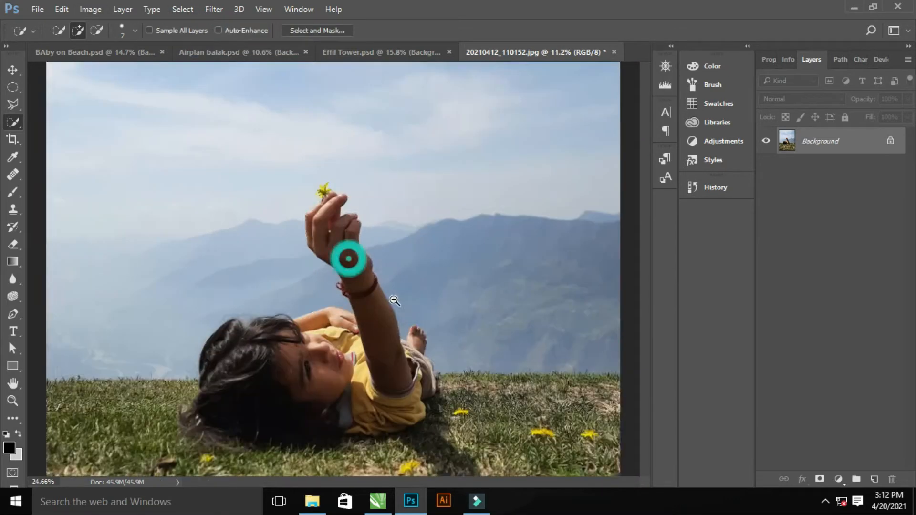
{"action": "left_click", "coordinate": [182, 10]}
{"action": "left_click", "coordinate": [229, 173]}
{"action": "scroll", "coordinate": [358, 358], "scroll_direction": "up", "scroll_amount": 4}
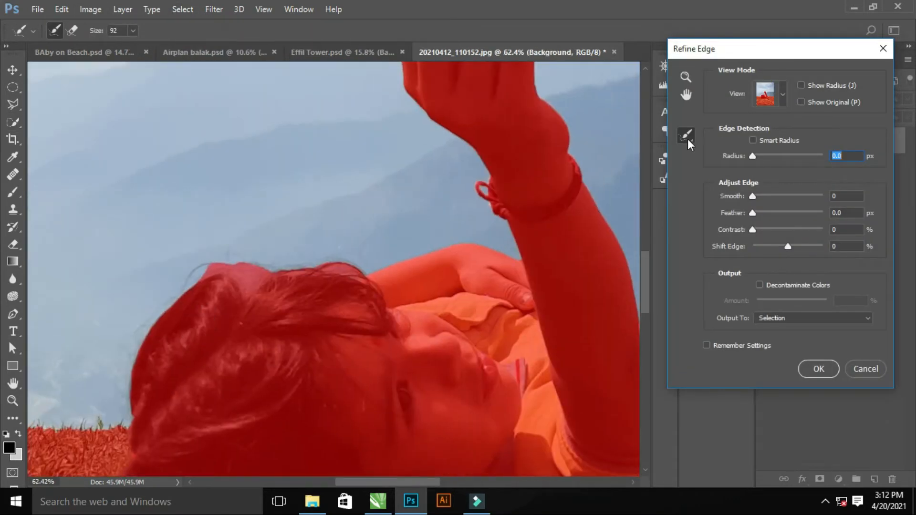
{"action": "left_click_drag", "start_coordinate": [204, 268], "coordinate": [382, 270]}
{"action": "scroll", "coordinate": [439, 337], "scroll_direction": "down", "scroll_amount": 5}
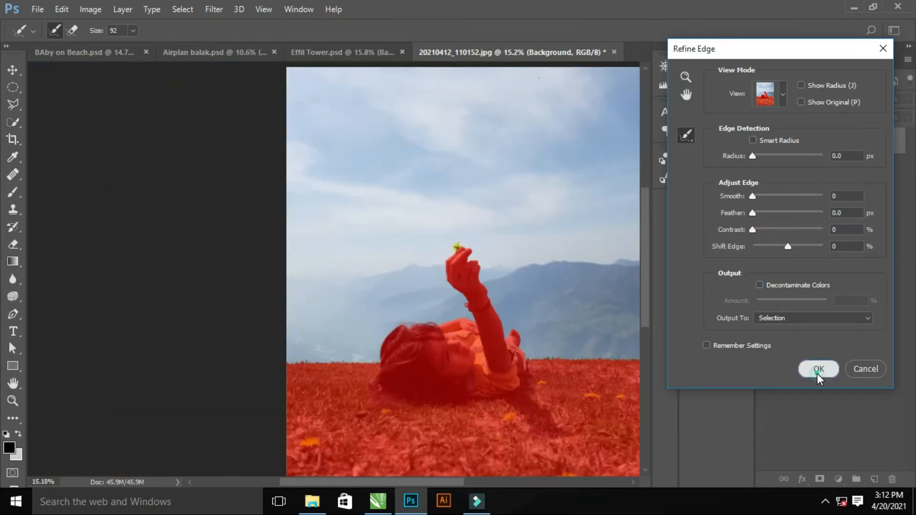
{"action": "left_click", "coordinate": [818, 367]}
Step: Add a layer mask from the selection to hide the photo's sky
{"action": "scroll", "coordinate": [447, 359], "scroll_direction": "up", "scroll_amount": 3}
{"action": "scroll", "coordinate": [446, 360], "scroll_direction": "down", "scroll_amount": 4}
{"action": "left_click", "coordinate": [820, 479]}
{"action": "scroll", "coordinate": [471, 333], "scroll_direction": "up", "scroll_amount": 2}
{"action": "scroll", "coordinate": [471, 332], "scroll_direction": "down", "scroll_amount": 3}
Step: Create a new layer and name it Gradiant
{"action": "left_click", "coordinate": [874, 478]}
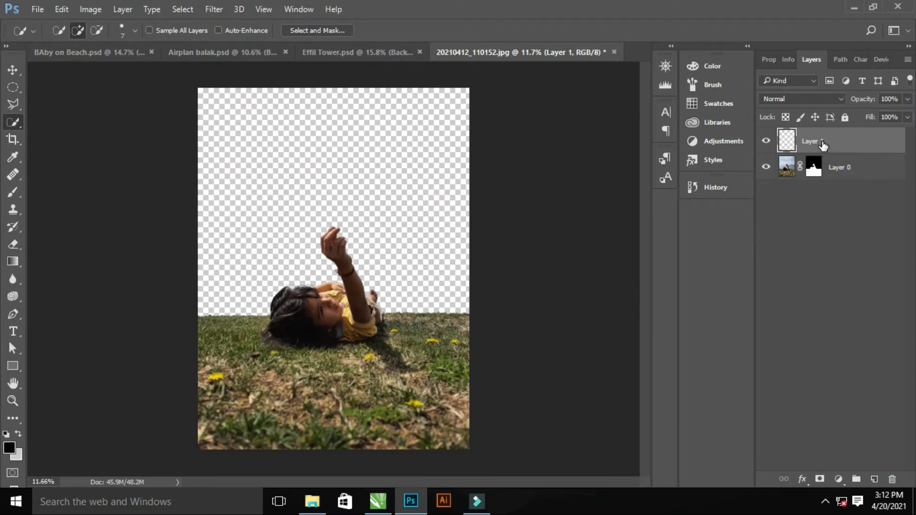
{"action": "left_click", "coordinate": [822, 146]}
{"action": "type", "text": "Gradiant"}
{"action": "key", "text": "Return"}
Step: Choose the Gradient tool, keep the foreground colour black and set the background colour to dark blue
{"action": "key", "text": "g"}
{"action": "left_click", "coordinate": [10, 448]}
{"action": "key", "text": "Return"}
{"action": "left_click", "coordinate": [18, 456]}
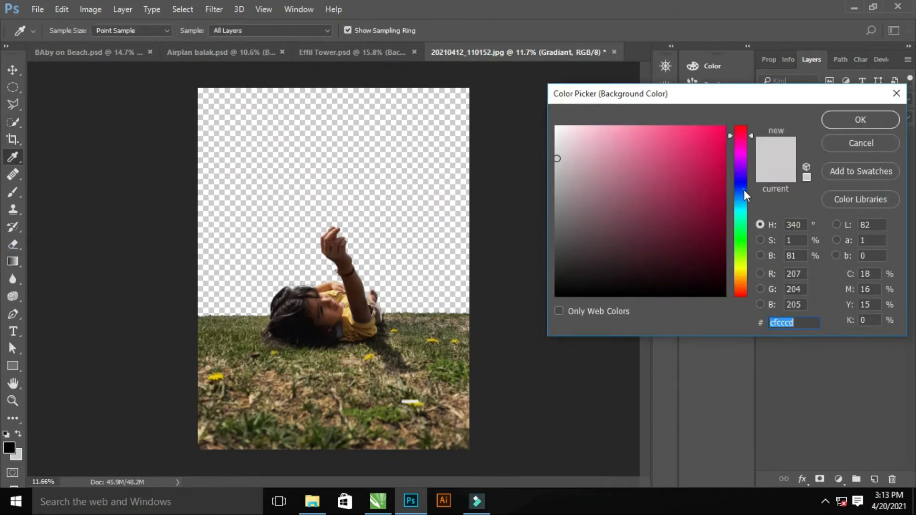
{"action": "left_click", "coordinate": [737, 197]}
{"action": "left_click", "coordinate": [664, 191]}
{"action": "left_click", "coordinate": [735, 202]}
{"action": "left_click", "coordinate": [693, 186]}
{"action": "left_click", "coordinate": [738, 190]}
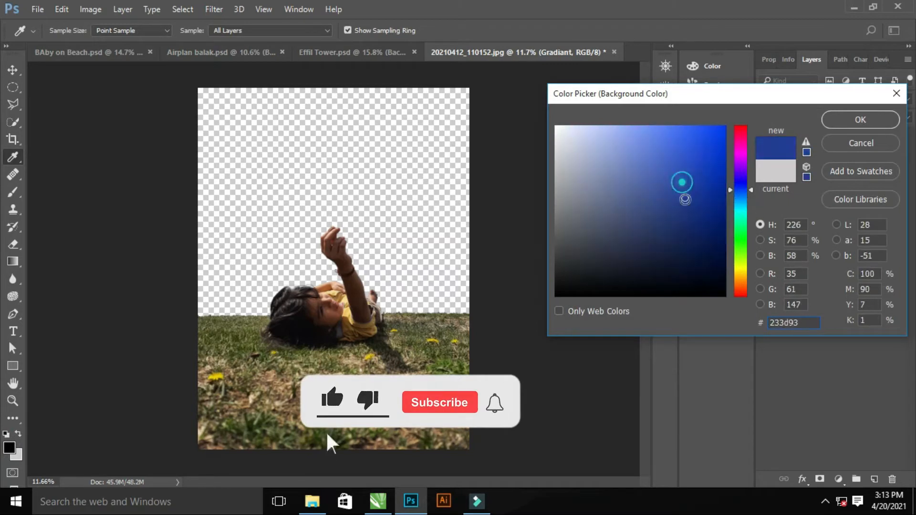
{"action": "key", "text": "Return"}
Step: Fill the Gradiant layer with a vertical black-to-blue gradient and place it beneath the masked photo
{"action": "left_click_drag", "start_coordinate": [233, 94], "coordinate": [266, 328]}
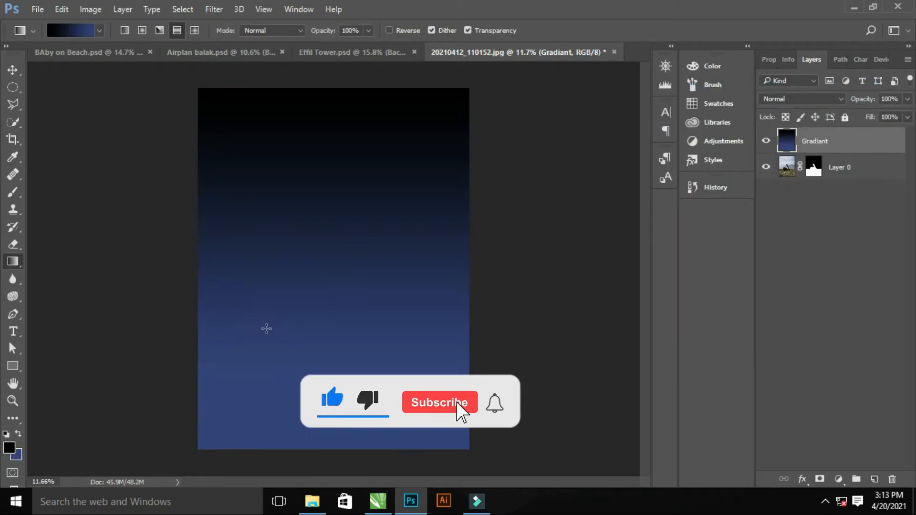
{"action": "left_click_drag", "start_coordinate": [824, 142], "coordinate": [814, 178]}
{"action": "left_click_drag", "start_coordinate": [401, 225], "coordinate": [362, 253]}
Step: Duplicate the masked photo layer, naming the lower copy BAckup and the upper copy Object
{"action": "left_click", "coordinate": [846, 138]}
{"action": "key", "text": "ctrl+j"}
{"action": "left_click_drag", "start_coordinate": [846, 140], "coordinate": [841, 175]}
{"action": "double_click", "coordinate": [839, 167]}
{"action": "type", "text": "BAckup"}
{"action": "key", "text": "Return"}
{"action": "double_click", "coordinate": [840, 141]}
{"action": "type", "text": "Object"}
{"action": "key", "text": "Return"}
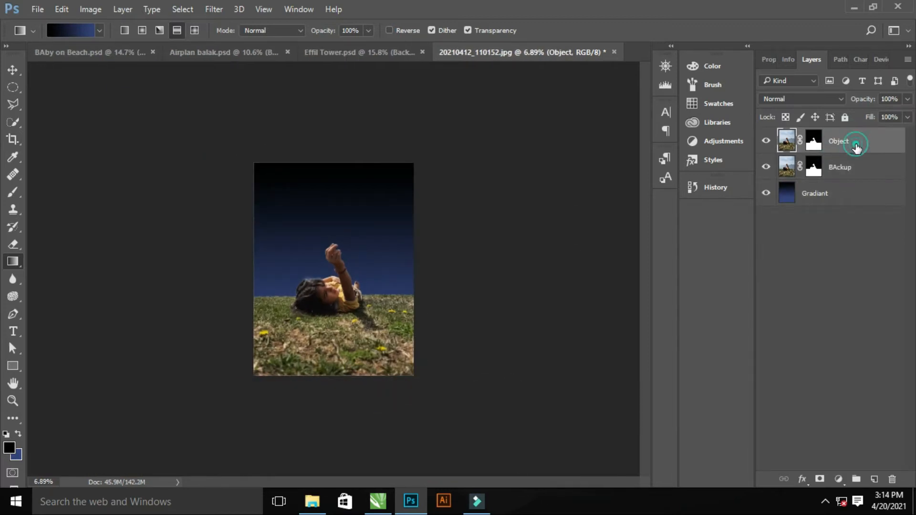
Step: Darken the Object layer with Curves, lowering the white point output to 66 and bending the midtones down
{"action": "key", "text": "ctrl+m"}
{"action": "left_click_drag", "start_coordinate": [696, 160], "coordinate": [695, 281]}
{"action": "left_click_drag", "start_coordinate": [609, 313], "coordinate": [618, 316]}
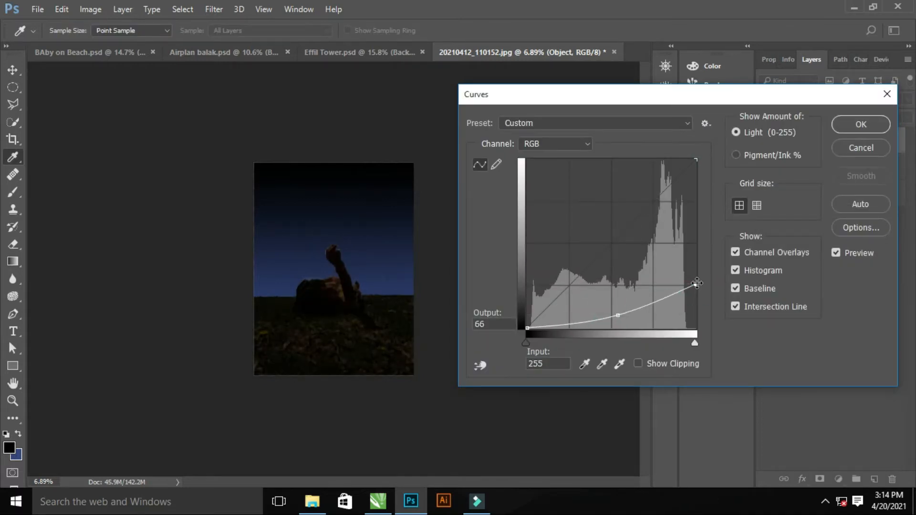
{"action": "key", "text": "Return"}
Step: Outline the foreground grass on the BAckup layer with the polygonal lasso and copy it to a new layer
{"action": "scroll", "coordinate": [359, 321], "scroll_direction": "up", "scroll_amount": 2}
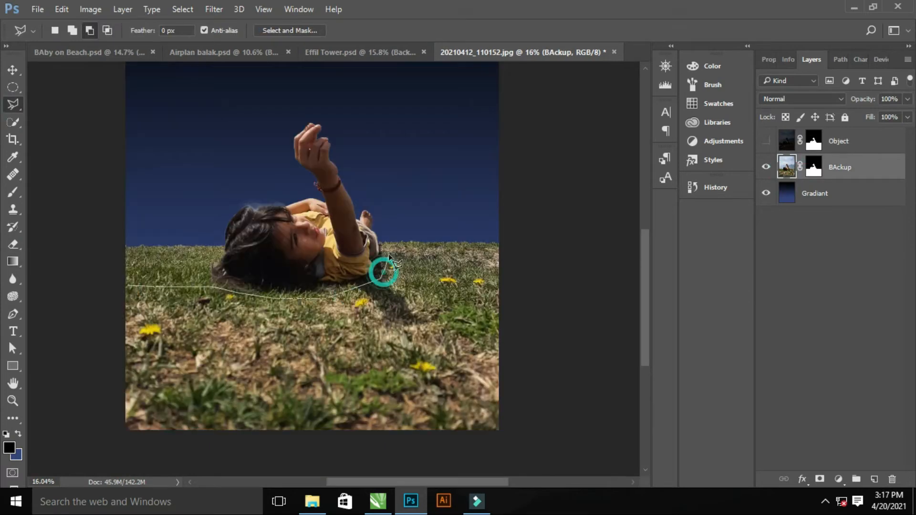
{"action": "left_click", "coordinate": [131, 287]}
{"action": "key", "text": "ctrl+j"}
{"action": "left_click", "coordinate": [766, 166]}
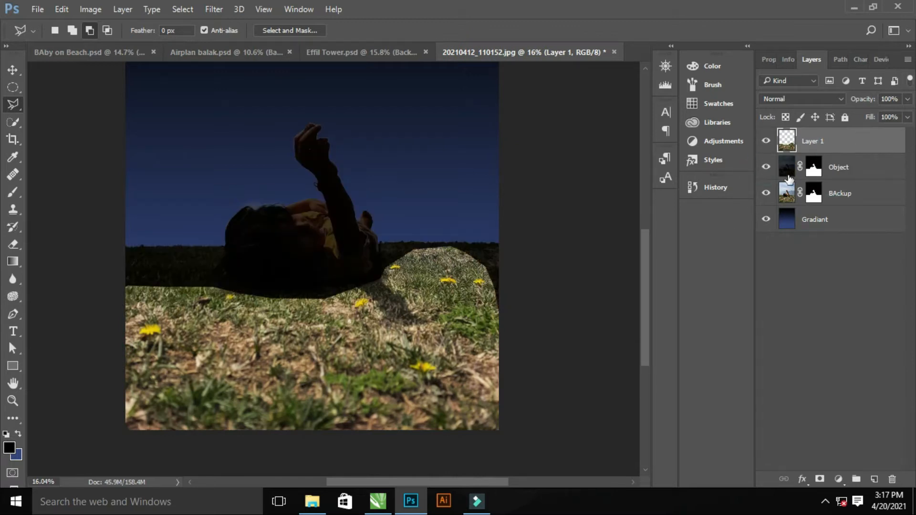
Step: Warm the copied grass with a midtone Color Balance of +83 red and -100 towards yellow
{"action": "key", "text": "ctrl+b"}
{"action": "left_click_drag", "start_coordinate": [728, 193], "coordinate": [636, 196]}
{"action": "left_click_drag", "start_coordinate": [730, 162], "coordinate": [786, 159]}
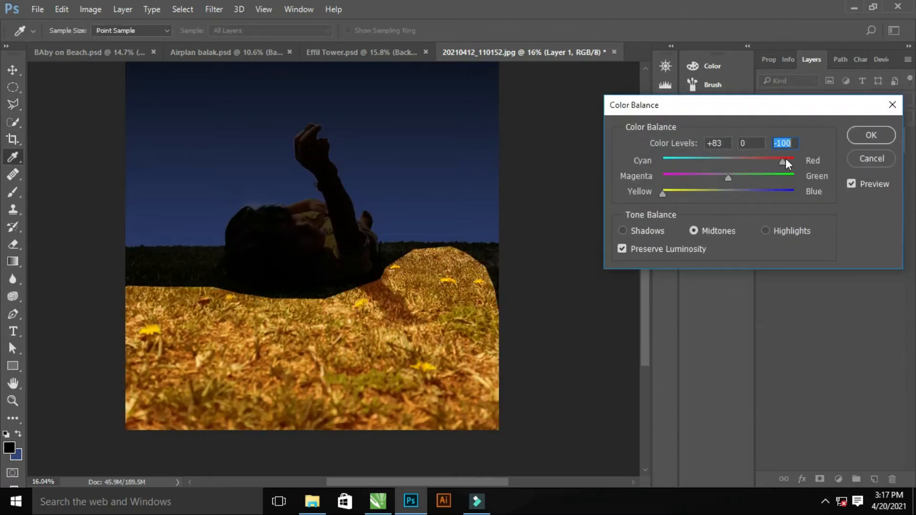
{"action": "left_click", "coordinate": [880, 139]}
Step: Hide the orange grass layer with a black mask and set up a soft round brush with 13% flow
{"action": "left_click", "coordinate": [819, 480], "text": "alt"}
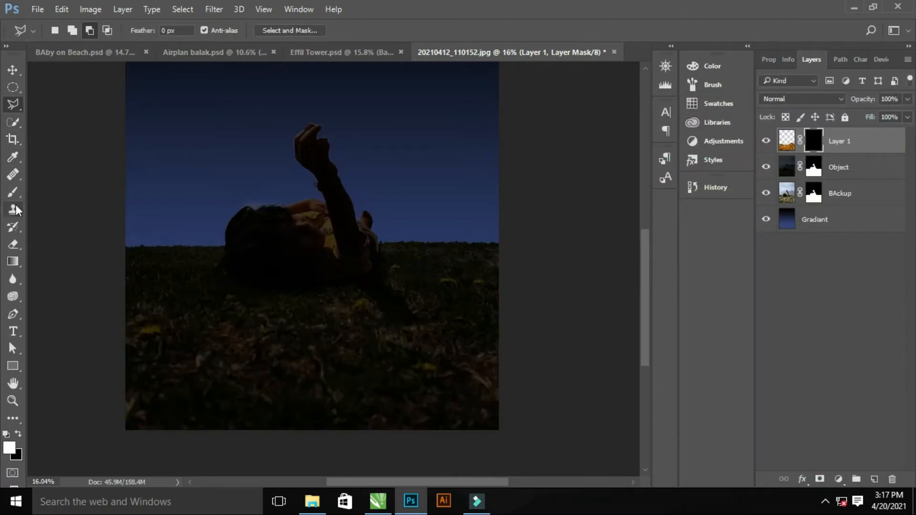
{"action": "left_click", "coordinate": [13, 192]}
{"action": "left_click", "coordinate": [367, 31]}
{"action": "left_click", "coordinate": [70, 30]}
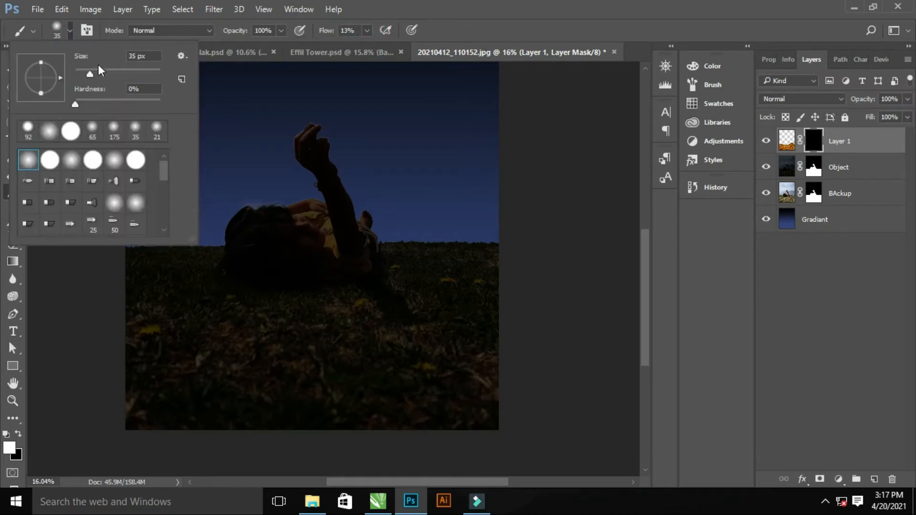
{"action": "left_click", "coordinate": [49, 134]}
{"action": "left_click_drag", "start_coordinate": [163, 171], "coordinate": [164, 216]}
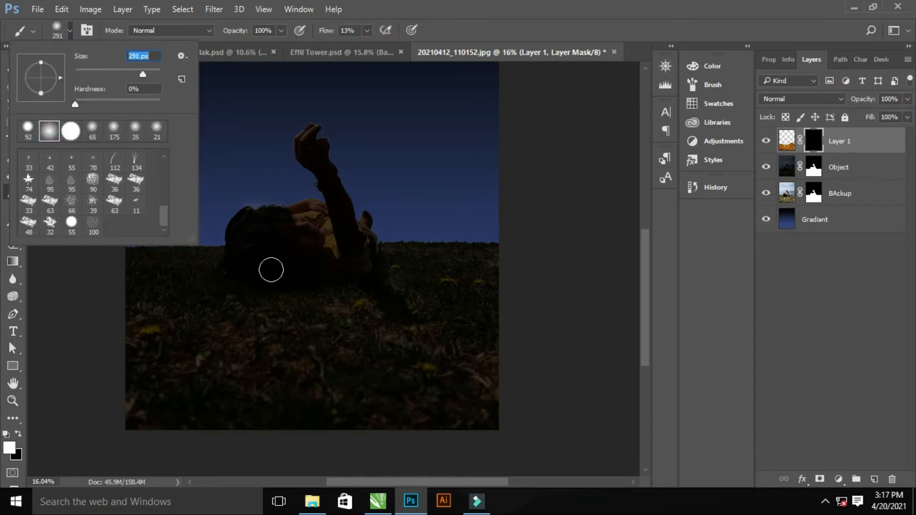
{"action": "left_click", "coordinate": [70, 30]}
{"action": "left_click", "coordinate": [438, 205]}
{"action": "left_click", "coordinate": [70, 31]}
Step: Enlarge the brush to 1400 px and paint the orange glow back into the foreground grass on the mask
{"action": "key", "text": "]"}
{"action": "key", "text": "]"}
{"action": "key", "text": "]"}
{"action": "key", "text": "]"}
{"action": "key", "text": "]"}
{"action": "key", "text": "]"}
{"action": "key", "text": "]"}
{"action": "key", "text": "]"}
{"action": "key", "text": "]"}
{"action": "key", "text": "]"}
{"action": "key", "text": "]"}
{"action": "key", "text": "]"}
{"action": "mouse_move", "coordinate": [426, 352]}
{"action": "left_mouse_down"}
{"action": "mouse_move", "coordinate": [421, 399]}
{"action": "mouse_move", "coordinate": [124, 338]}
{"action": "left_mouse_up"}
{"action": "mouse_move", "coordinate": [190, 366]}
{"action": "left_mouse_down"}
{"action": "mouse_move", "coordinate": [307, 370]}
{"action": "mouse_move", "coordinate": [499, 319]}
{"action": "mouse_move", "coordinate": [406, 402]}
{"action": "left_mouse_up"}
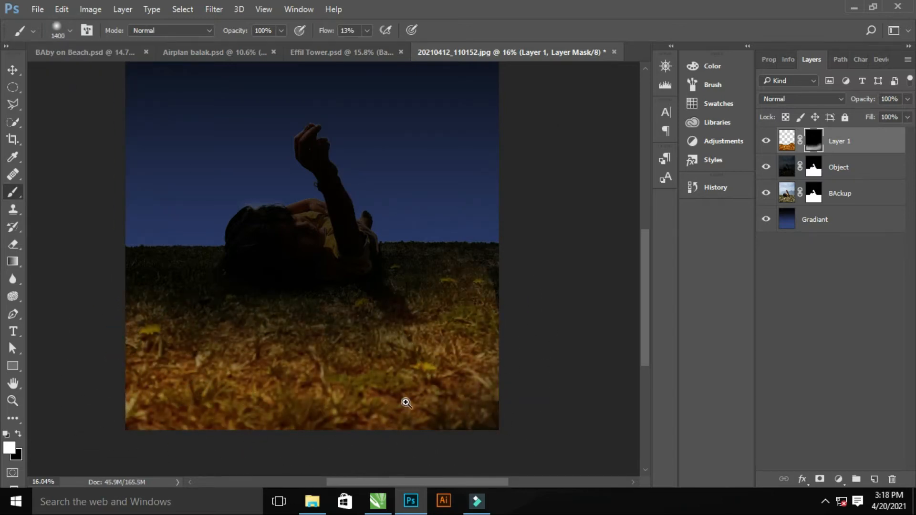
Step: Raise the brush flow to 100% and reveal the two bright yellow flowers right of the girl
{"action": "scroll", "coordinate": [351, 341], "scroll_direction": "down", "scroll_amount": 3}
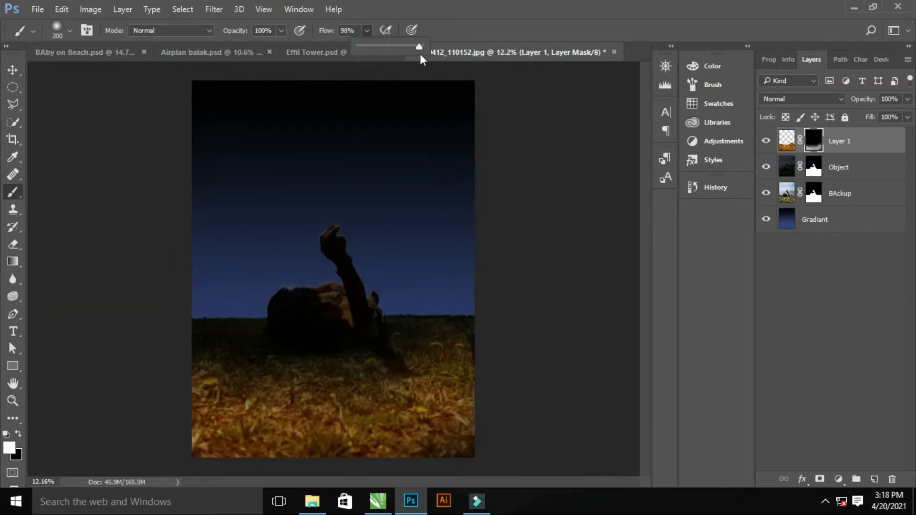
{"action": "left_click_drag", "start_coordinate": [422, 59], "coordinate": [426, 59]}
{"action": "scroll", "coordinate": [448, 354], "scroll_direction": "up", "scroll_amount": 10}
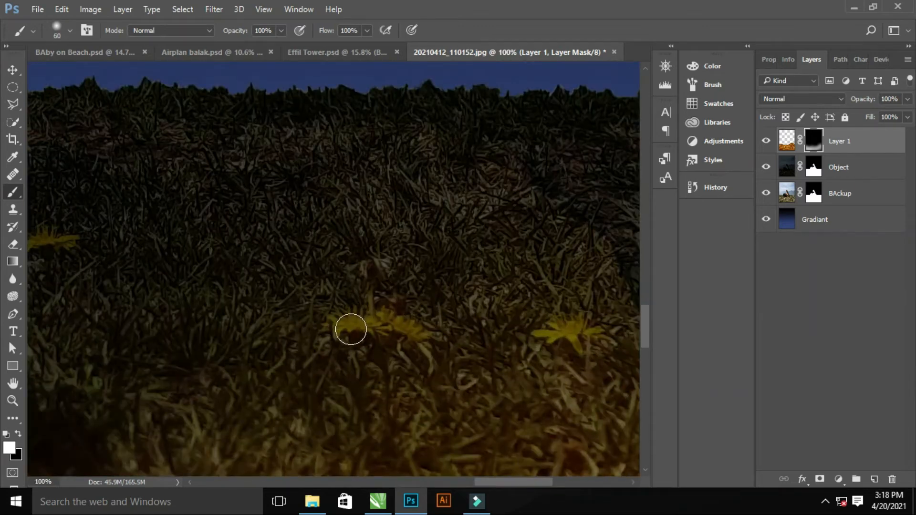
{"action": "left_click_drag", "start_coordinate": [351, 329], "coordinate": [466, 321]}
{"action": "left_click_drag", "start_coordinate": [556, 329], "coordinate": [554, 350]}
{"action": "scroll", "coordinate": [451, 348], "scroll_direction": "down", "scroll_amount": 5}
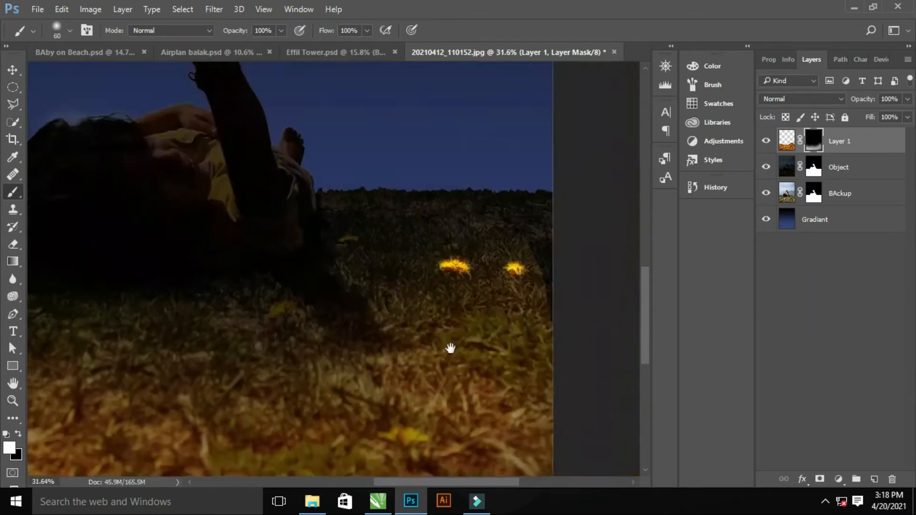
Step: Paint the mask over the remaining yellow flowers in the grass so they glow too
{"action": "scroll", "coordinate": [450, 349], "scroll_direction": "up", "scroll_amount": 1}
{"action": "left_click_drag", "start_coordinate": [429, 339], "coordinate": [446, 337]}
{"action": "left_click", "coordinate": [302, 182]}
{"action": "scroll", "coordinate": [348, 180], "scroll_direction": "down", "scroll_amount": 4}
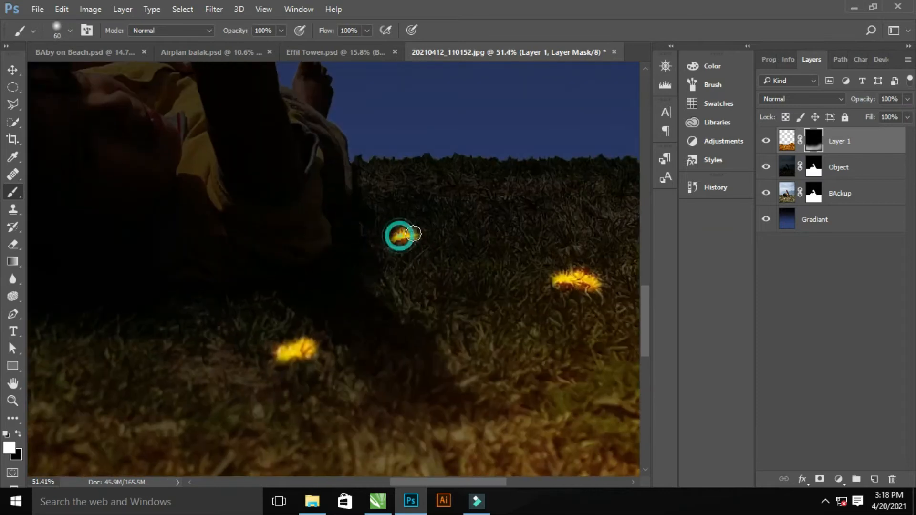
{"action": "left_click", "coordinate": [239, 345]}
{"action": "left_click_drag", "start_coordinate": [330, 311], "coordinate": [352, 293]}
{"action": "left_click", "coordinate": [352, 293]}
{"action": "left_click_drag", "start_coordinate": [405, 337], "coordinate": [382, 342]}
{"action": "left_click_drag", "start_coordinate": [402, 295], "coordinate": [372, 291]}
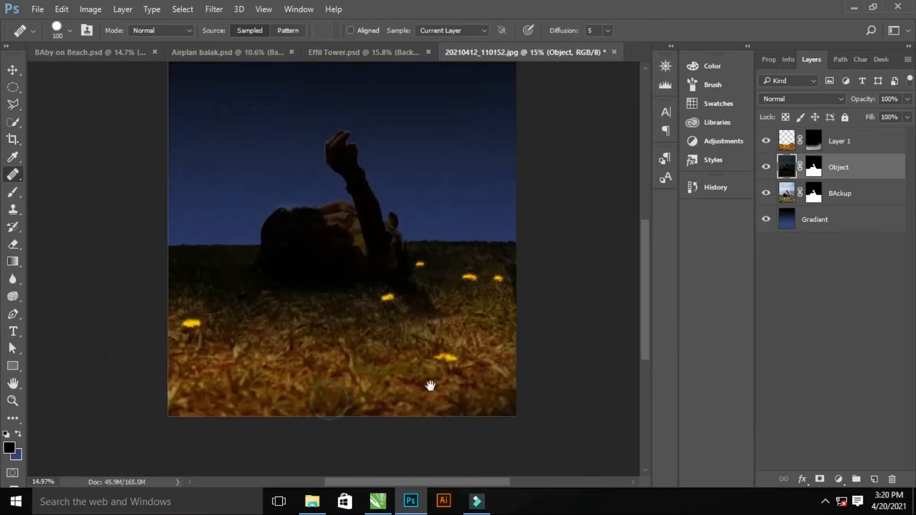
Step: Reveal the small yellow flower below the girl's head on the Layer 1 mask
{"action": "scroll", "coordinate": [464, 415], "scroll_direction": "down", "scroll_amount": 2}
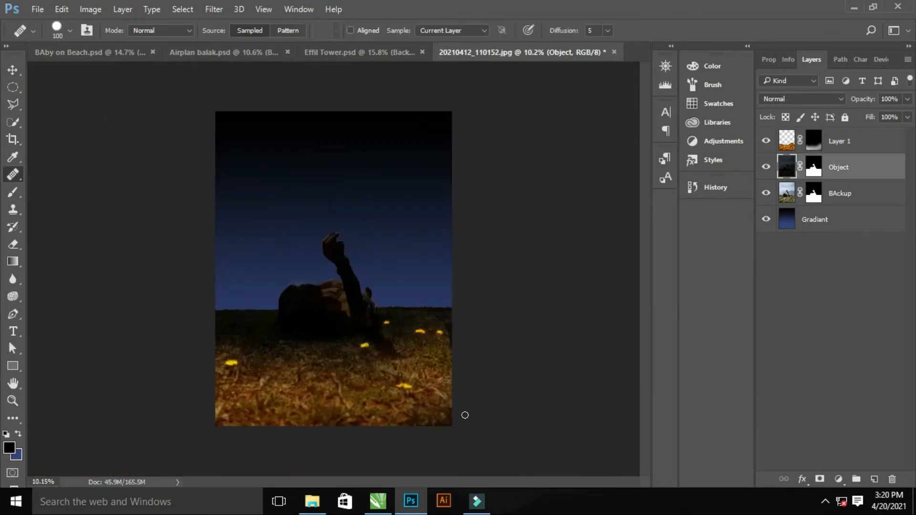
{"action": "scroll", "coordinate": [409, 423], "scroll_direction": "up", "scroll_amount": 3}
{"action": "scroll", "coordinate": [281, 317], "scroll_direction": "up", "scroll_amount": 2}
{"action": "left_click", "coordinate": [17, 197]}
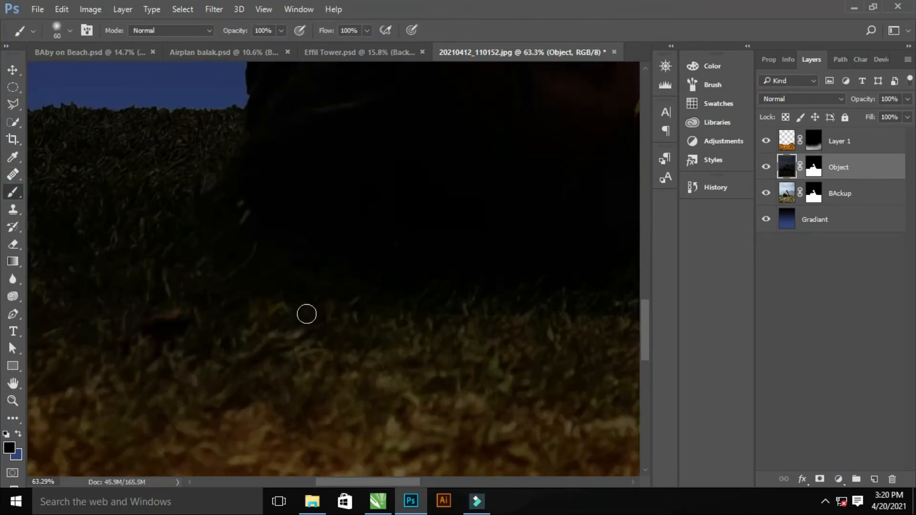
{"action": "key", "text": "alt+]"}
{"action": "scroll", "coordinate": [360, 360], "scroll_direction": "down", "scroll_amount": 4}
{"action": "scroll", "coordinate": [501, 382], "scroll_direction": "up", "scroll_amount": 3}
{"action": "scroll", "coordinate": [501, 382], "scroll_direction": "down", "scroll_amount": 2}
{"action": "mouse_move", "coordinate": [525, 370]}
{"action": "left_mouse_down"}
{"action": "mouse_move", "coordinate": [445, 377]}
{"action": "mouse_move", "coordinate": [434, 427]}
{"action": "left_mouse_up"}
{"action": "scroll", "coordinate": [424, 434], "scroll_direction": "up", "scroll_amount": 2}
Step: Enlarge the brush to 1200 px and lower its flow to 11% for the Layer 1 mask
{"action": "key", "text": "]"}
{"action": "key", "text": "]"}
{"action": "key", "text": "]"}
{"action": "key", "text": "]"}
{"action": "key", "text": "]"}
{"action": "key", "text": "]"}
{"action": "key", "text": "]"}
{"action": "key", "text": "]"}
{"action": "key", "text": "]"}
{"action": "key", "text": "]"}
{"action": "key", "text": "]"}
{"action": "key", "text": "]"}
{"action": "key", "text": "]"}
{"action": "key", "text": "]"}
{"action": "key", "text": "]"}
{"action": "key", "text": "]"}
{"action": "key", "text": "]"}
{"action": "key", "text": "]"}
{"action": "key", "text": "]"}
{"action": "left_click", "coordinate": [367, 31]}
{"action": "left_click_drag", "start_coordinate": [370, 46], "coordinate": [312, 47]}
{"action": "scroll", "coordinate": [402, 366], "scroll_direction": "down", "scroll_amount": 4}
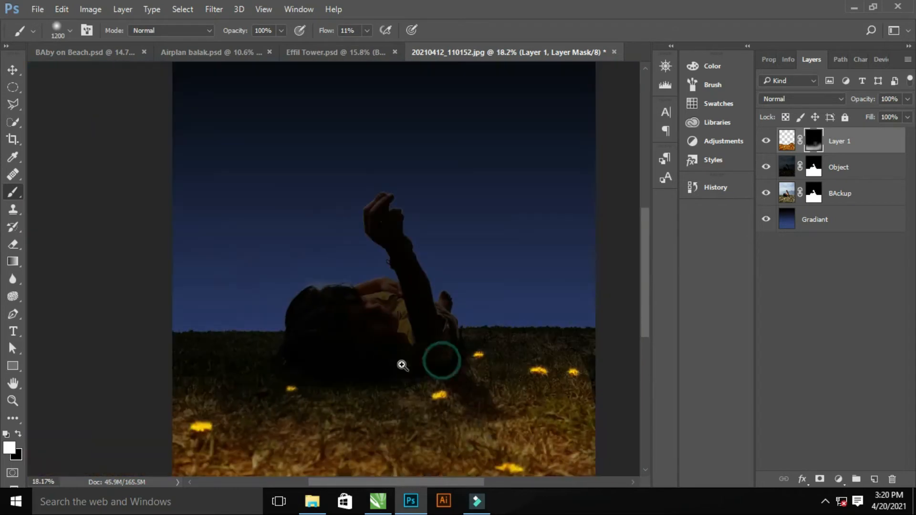
{"action": "scroll", "coordinate": [470, 445], "scroll_direction": "up", "scroll_amount": 1}
{"action": "scroll", "coordinate": [428, 388], "scroll_direction": "down", "scroll_amount": 3}
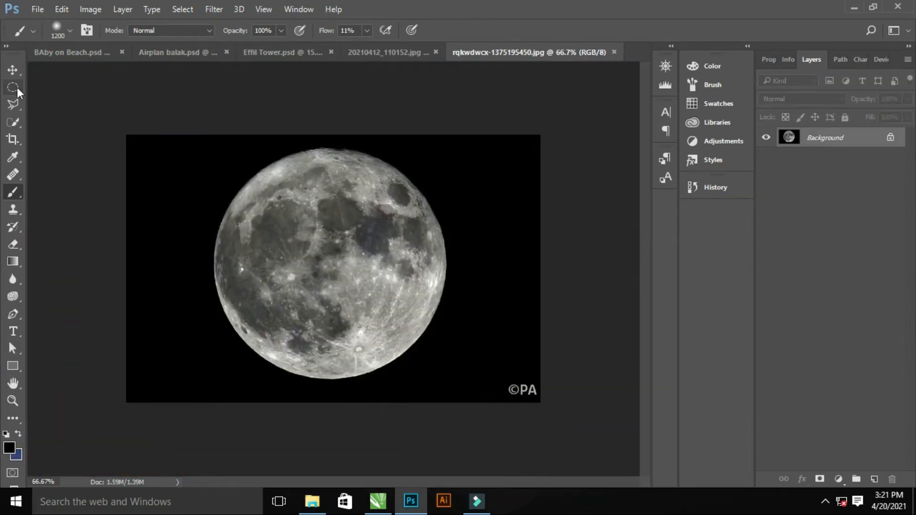
Step: Select the moon with an elliptical marquee, copy it to its own layer, and bring it into the night photo above the raised hand
{"action": "key", "text": "m"}
{"action": "left_click_drag", "start_coordinate": [245, 174], "coordinate": [389, 292]}
{"action": "key", "text": "ctrl+j"}
{"action": "left_click_drag", "start_coordinate": [812, 143], "coordinate": [370, 134]}
{"action": "scroll", "coordinate": [375, 203], "scroll_direction": "up", "scroll_amount": 3}
{"action": "scroll", "coordinate": [330, 187], "scroll_direction": "up", "scroll_amount": 5}
{"action": "scroll", "coordinate": [515, 384], "scroll_direction": "down", "scroll_amount": 3}
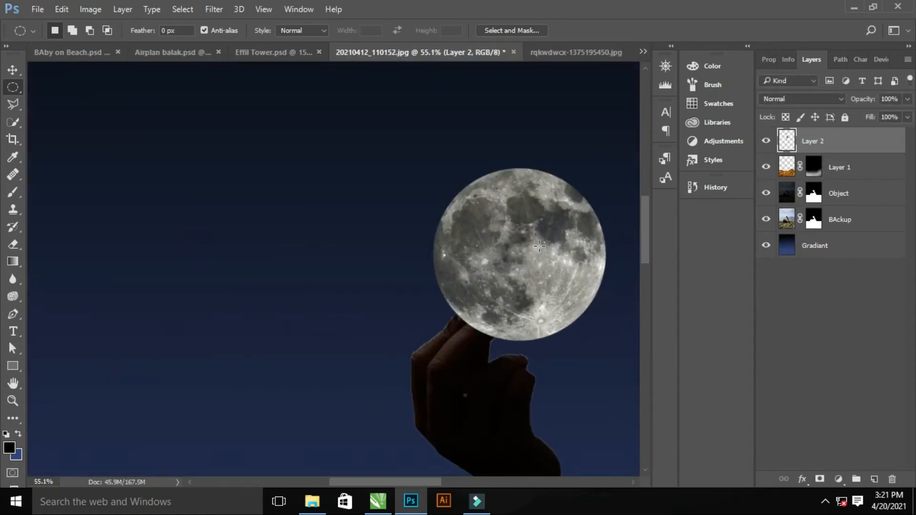
Step: Free-transform the moon so it rests on the fingertips of the girl's raised hand
{"action": "key", "text": "ctrl+t"}
{"action": "left_click_drag", "start_coordinate": [572, 258], "coordinate": [546, 242]}
{"action": "left_click_drag", "start_coordinate": [528, 334], "coordinate": [384, 296]}
{"action": "left_click_drag", "start_coordinate": [356, 304], "coordinate": [363, 311]}
{"action": "left_click_drag", "start_coordinate": [318, 240], "coordinate": [317, 232]}
{"action": "left_click_drag", "start_coordinate": [430, 284], "coordinate": [390, 271]}
{"action": "key", "text": "Return"}
Step: Brighten the moon with Levels and rename its layer Moon
{"action": "key", "text": "ctrl+l"}
{"action": "left_click_drag", "start_coordinate": [640, 246], "coordinate": [765, 248]}
{"action": "key", "text": "Return"}
{"action": "left_click", "coordinate": [823, 141]}
{"action": "type", "text": "Moon"}
{"action": "key", "text": "Return"}
Step: Give the Moon layer a soft white Outer Glow with 13% opacity, 59% spread and an enlarged size
{"action": "double_click", "coordinate": [875, 147]}
{"action": "left_click", "coordinate": [389, 310]}
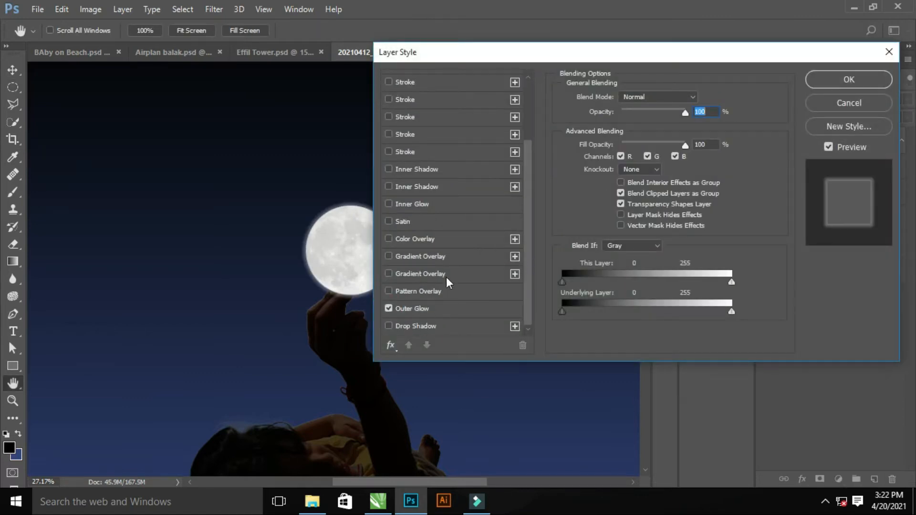
{"action": "left_click", "coordinate": [437, 308]}
{"action": "mouse_move", "coordinate": [617, 211]}
{"action": "left_mouse_down"}
{"action": "mouse_move", "coordinate": [636, 212]}
{"action": "mouse_move", "coordinate": [628, 199]}
{"action": "mouse_move", "coordinate": [594, 202]}
{"action": "mouse_move", "coordinate": [660, 217]}
{"action": "mouse_move", "coordinate": [634, 214]}
{"action": "left_mouse_up"}
{"action": "left_click_drag", "start_coordinate": [631, 122], "coordinate": [595, 136]}
{"action": "left_click_drag", "start_coordinate": [657, 114], "coordinate": [625, 116]}
{"action": "left_click_drag", "start_coordinate": [610, 197], "coordinate": [647, 199]}
{"action": "left_click_drag", "start_coordinate": [626, 114], "coordinate": [617, 117]}
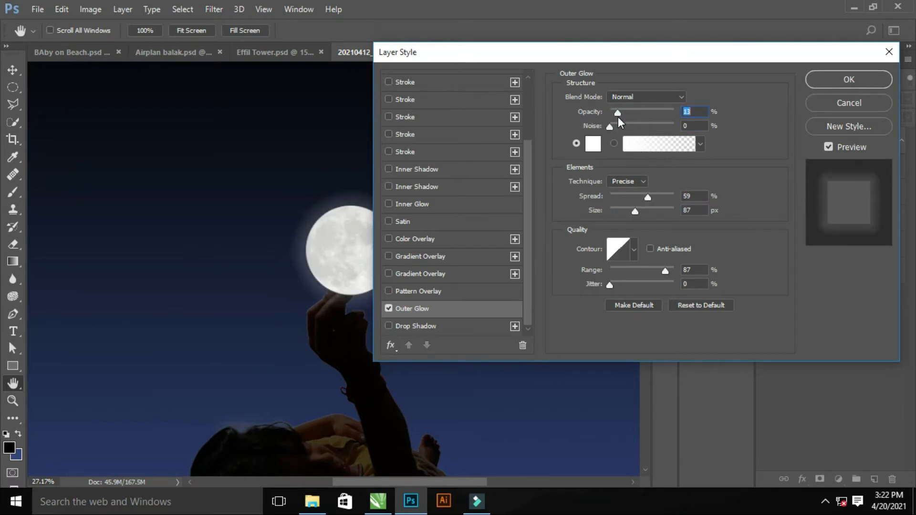
{"action": "left_click_drag", "start_coordinate": [635, 211], "coordinate": [654, 211]}
{"action": "left_click", "coordinate": [842, 80]}
Step: Load the girl's mask as a selection and erase the moon over the fingertips at 100% opacity and flow
{"action": "left_click_drag", "start_coordinate": [394, 236], "coordinate": [436, 266]}
{"action": "left_click_drag", "start_coordinate": [274, 277], "coordinate": [307, 287]}
{"action": "left_click", "coordinate": [820, 225], "text": "ctrl"}
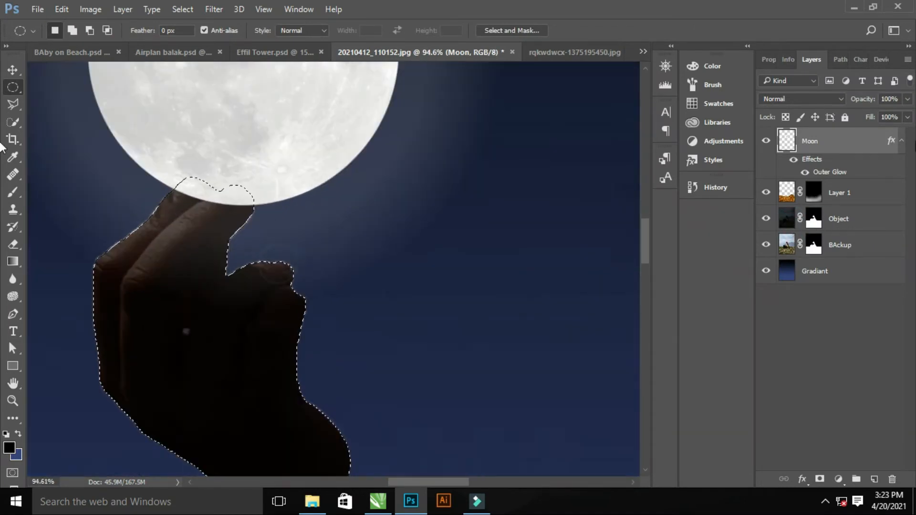
{"action": "key", "text": "e"}
{"action": "left_click", "coordinate": [314, 31]}
{"action": "left_click_drag", "start_coordinate": [294, 53], "coordinate": [366, 53]}
{"action": "left_click_drag", "start_coordinate": [217, 191], "coordinate": [233, 192]}
{"action": "left_click", "coordinate": [230, 31]}
{"action": "left_click_drag", "start_coordinate": [226, 56], "coordinate": [272, 57]}
{"action": "left_click_drag", "start_coordinate": [220, 202], "coordinate": [178, 176]}
{"action": "scroll", "coordinate": [307, 198], "scroll_direction": "down", "scroll_amount": 10}
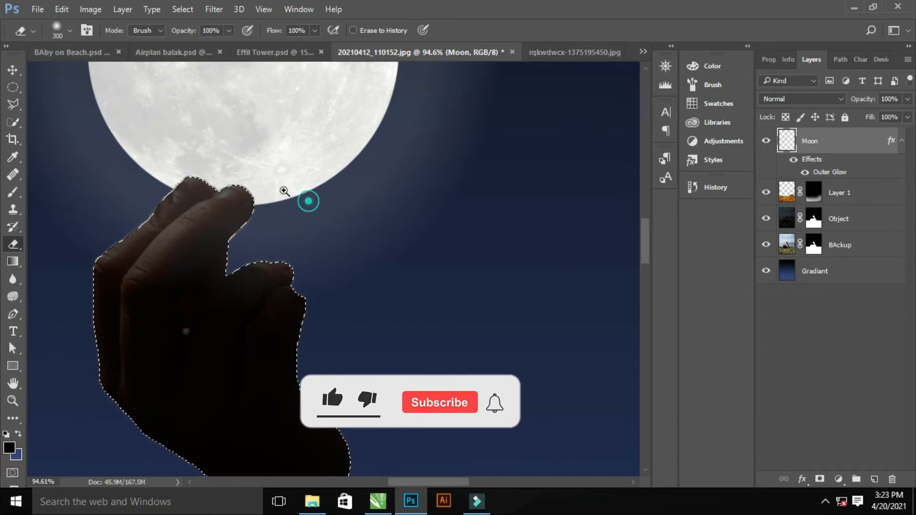
Step: Hide the Object, Layer 1 and Moon layers to work on the bright original of the girl
{"action": "scroll", "coordinate": [401, 329], "scroll_direction": "up", "scroll_amount": 4}
{"action": "mouse_move", "coordinate": [402, 330]}
{"action": "left_mouse_down"}
{"action": "mouse_move", "coordinate": [419, 351]}
{"action": "mouse_move", "coordinate": [380, 319]}
{"action": "mouse_move", "coordinate": [361, 317]}
{"action": "left_mouse_up"}
{"action": "scroll", "coordinate": [310, 320], "scroll_direction": "up", "scroll_amount": 3}
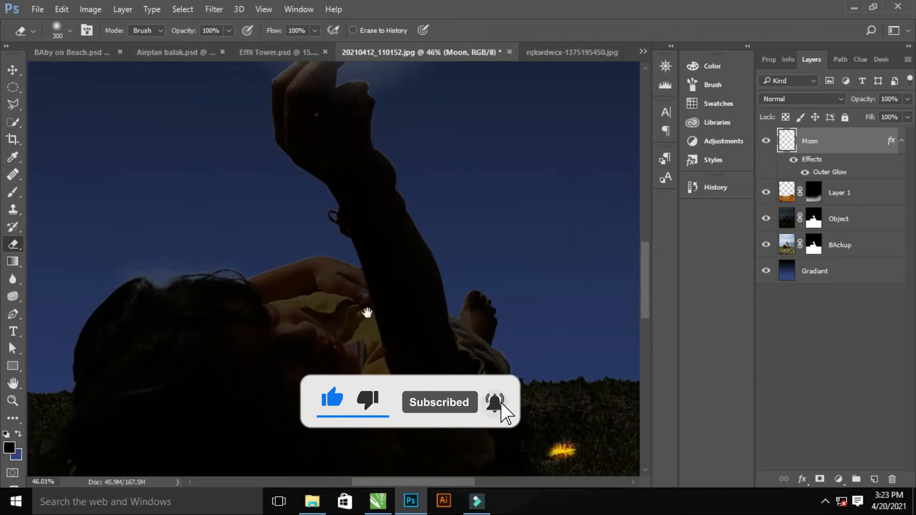
{"action": "scroll", "coordinate": [377, 334], "scroll_direction": "down", "scroll_amount": 3}
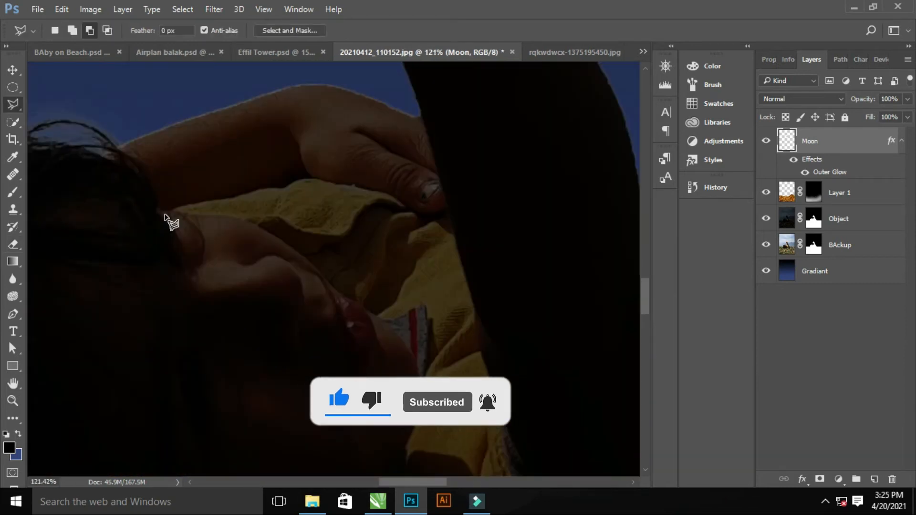
{"action": "scroll", "coordinate": [415, 293], "scroll_direction": "down", "scroll_amount": 8}
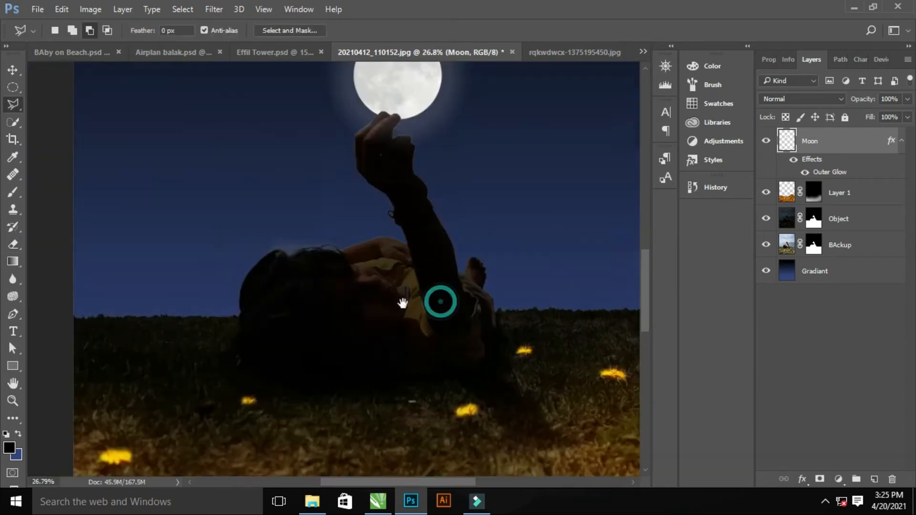
{"action": "left_click_drag", "start_coordinate": [766, 220], "coordinate": [766, 141]}
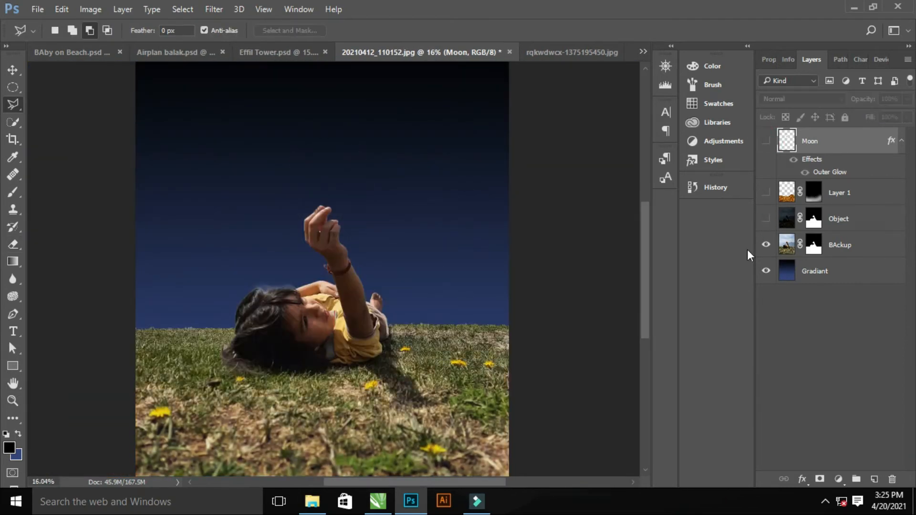
Step: Outline the upper edge of the girl's face, from the hairline to the chin, with the Polygonal Lasso
{"action": "scroll", "coordinate": [354, 248], "scroll_direction": "up", "scroll_amount": 10}
{"action": "scroll", "coordinate": [368, 272], "scroll_direction": "up", "scroll_amount": 2}
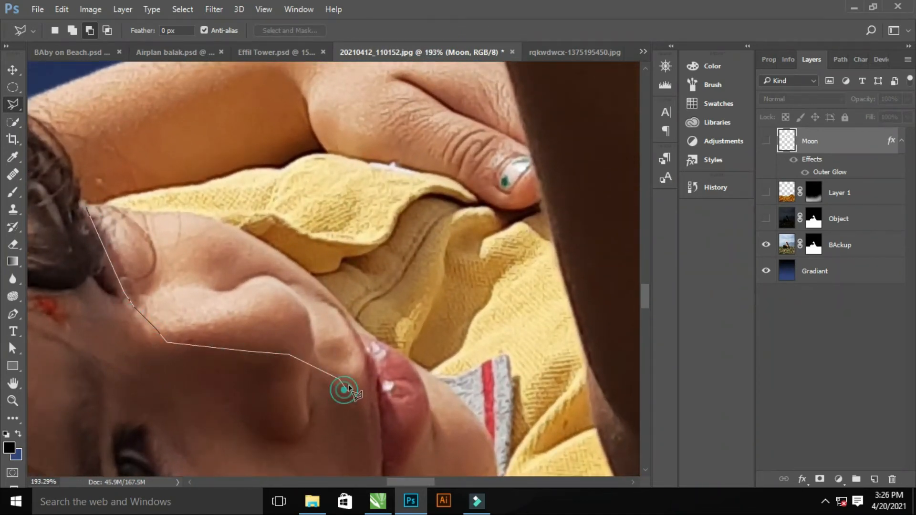
{"action": "key", "text": "Escape"}
{"action": "scroll", "coordinate": [457, 422], "scroll_direction": "down", "scroll_amount": 2}
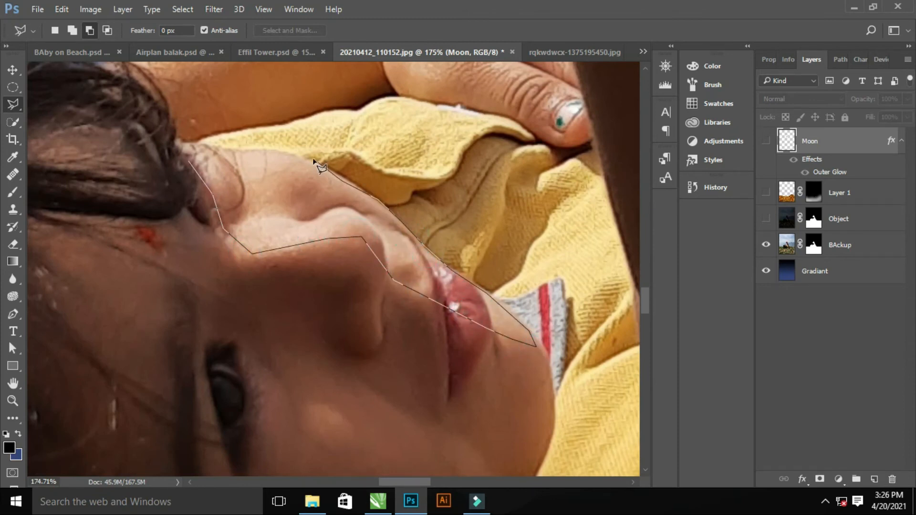
{"action": "left_click", "coordinate": [190, 164]}
Step: Copy the selected face area from the BAckup layer to a new layer and move it to the top of the stack
{"action": "key", "text": "ctrl+0"}
{"action": "key", "text": "ctrl+j"}
{"action": "left_click", "coordinate": [433, 196]}
{"action": "left_click", "coordinate": [787, 245]}
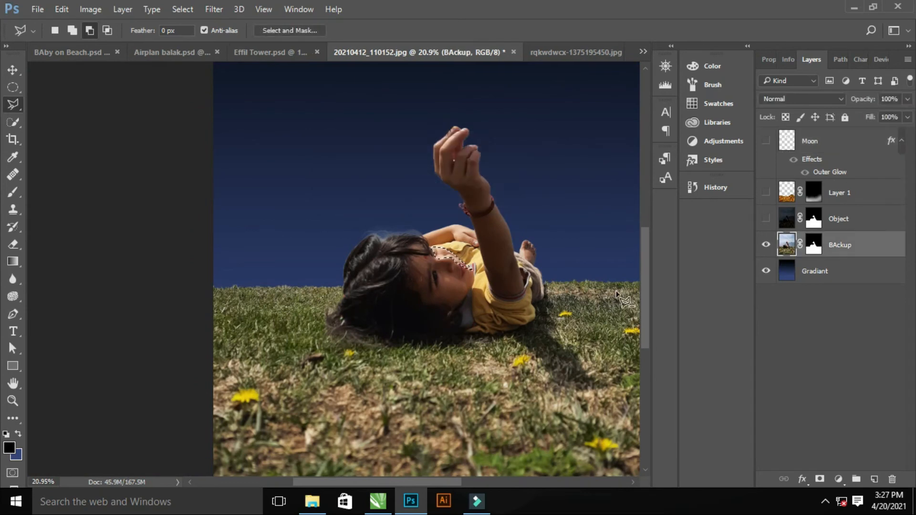
{"action": "key", "text": "ctrl+j"}
{"action": "left_click_drag", "start_coordinate": [843, 248], "coordinate": [845, 132]}
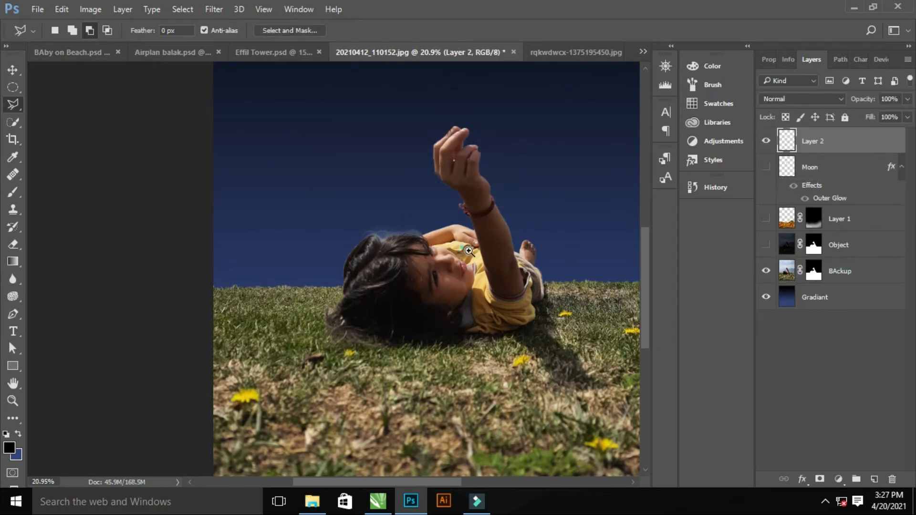
Step: Outline the upper edge of the bent arm and hand, copy it from BAckup to a new layer, and place it above the Moon layer
{"action": "left_click_drag", "start_coordinate": [461, 231], "coordinate": [534, 231]}
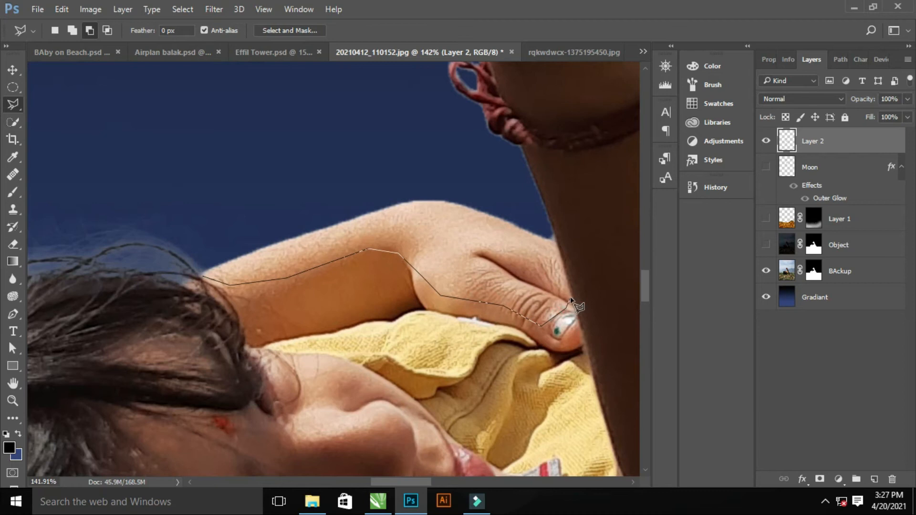
{"action": "double_click", "coordinate": [328, 222]}
{"action": "key", "text": "ctrl+j"}
{"action": "key", "text": "Return"}
{"action": "left_click", "coordinate": [827, 272]}
{"action": "key", "text": "ctrl+j"}
{"action": "left_click_drag", "start_coordinate": [827, 282], "coordinate": [852, 157]}
Step: Outline the moon-facing side of the foot, copy it from BAckup to a new layer, and move it to the top
{"action": "left_click_drag", "start_coordinate": [562, 322], "coordinate": [481, 308]}
{"action": "left_click_drag", "start_coordinate": [548, 304], "coordinate": [629, 306]}
{"action": "mouse_move", "coordinate": [371, 322]}
{"action": "left_mouse_down"}
{"action": "mouse_move", "coordinate": [92, 263]}
{"action": "mouse_move", "coordinate": [201, 258]}
{"action": "left_mouse_up"}
{"action": "left_click", "coordinate": [201, 257]}
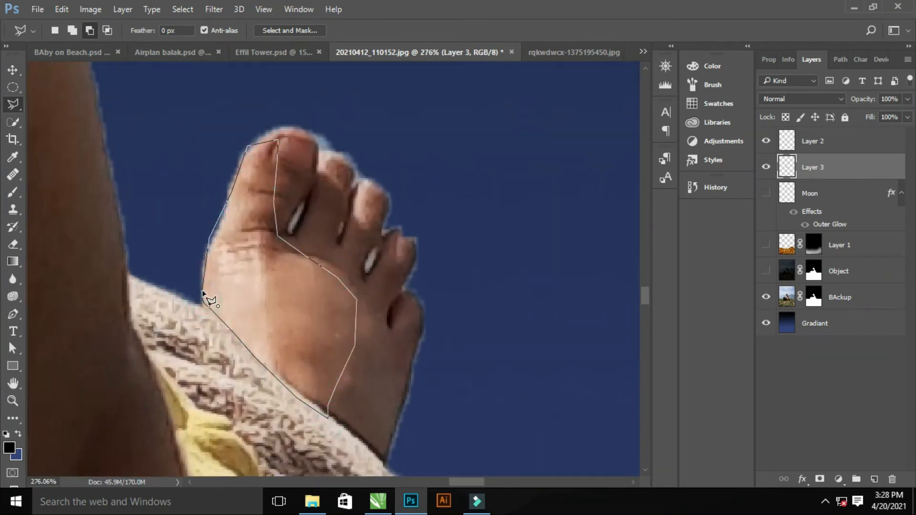
{"action": "left_click", "coordinate": [790, 293]}
{"action": "key", "text": "ctrl+j"}
{"action": "left_click_drag", "start_coordinate": [834, 300], "coordinate": [828, 135]}
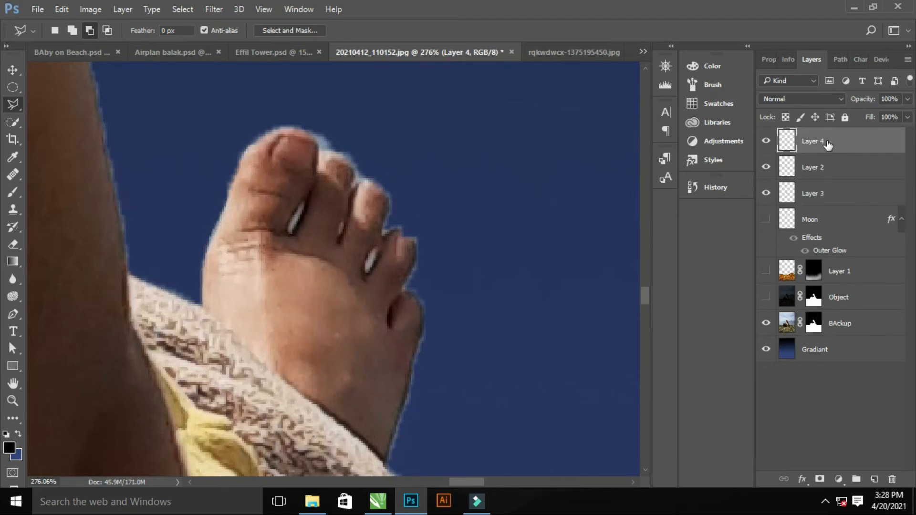
Step: Merge the three skin patches with all layers shown and brighten them to white by raising the black output level in Levels
{"action": "left_click_drag", "start_coordinate": [462, 303], "coordinate": [395, 278]}
{"action": "left_click", "coordinate": [395, 278], "text": "alt"}
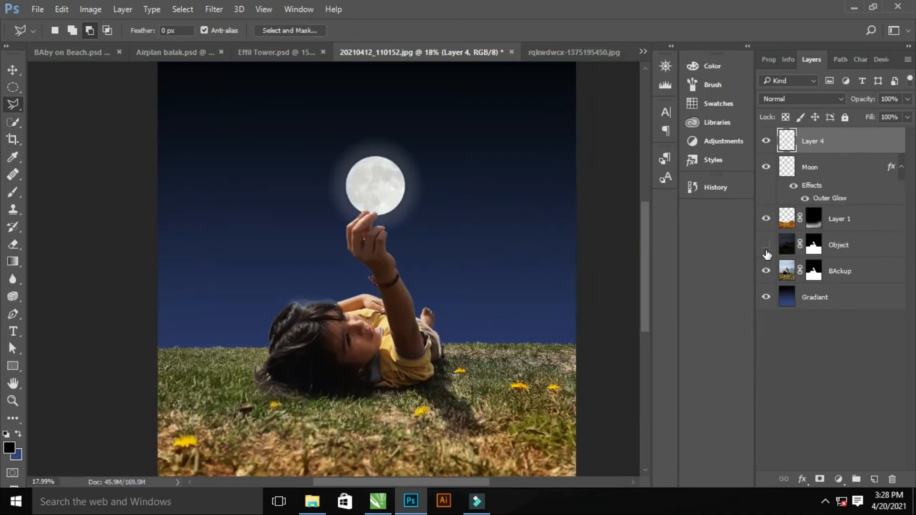
{"action": "key", "text": "ctrl+l"}
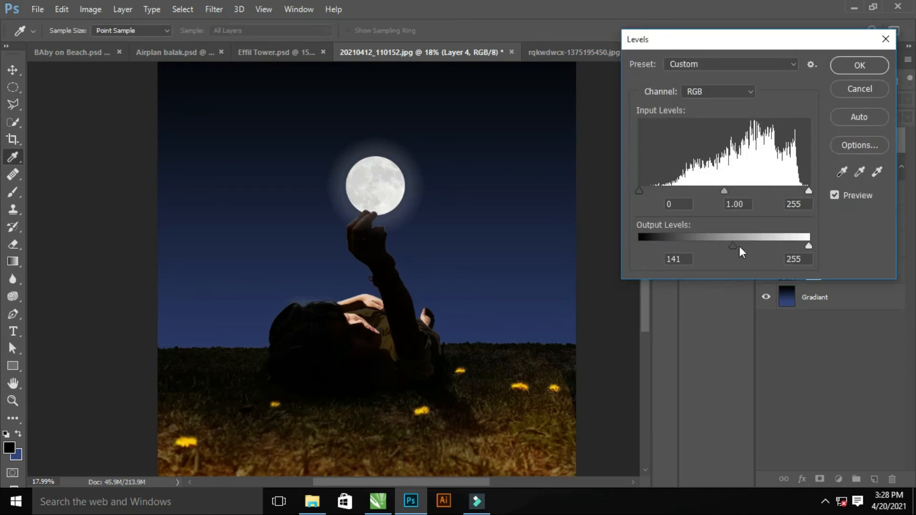
{"action": "left_click", "coordinate": [860, 65]}
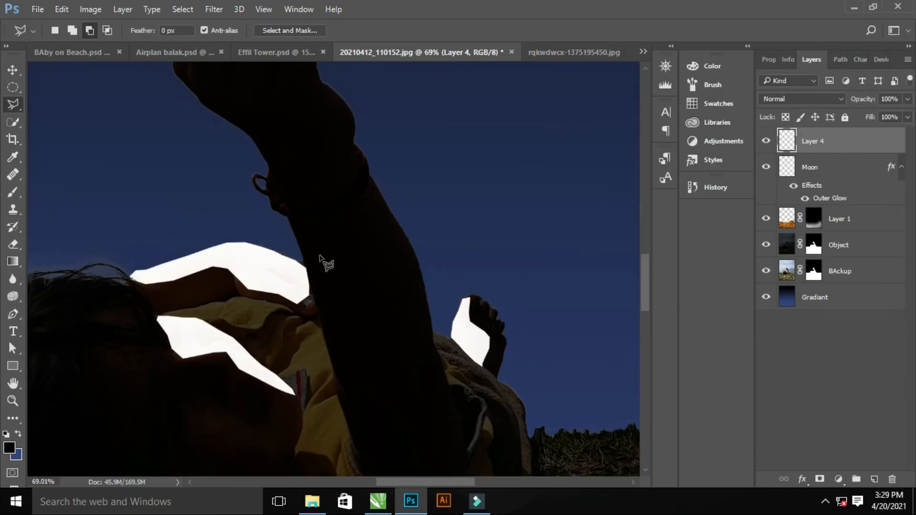
Step: Add a hide-all mask to Layer 4 and paint the highlights back onto the arm and face with a soft white brush at 11% flow
{"action": "left_click", "coordinate": [819, 480], "text": "alt"}
{"action": "key", "text": "b"}
{"action": "key", "text": "d"}
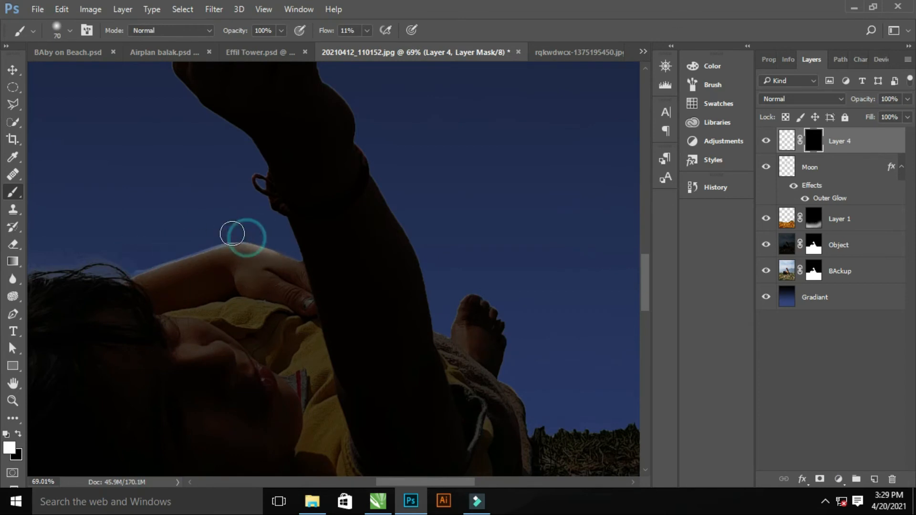
{"action": "scroll", "coordinate": [244, 352], "scroll_direction": "up", "scroll_amount": 5}
{"action": "mouse_move", "coordinate": [139, 188]}
{"action": "left_mouse_down"}
{"action": "mouse_move", "coordinate": [427, 321]}
{"action": "mouse_move", "coordinate": [334, 164]}
{"action": "left_mouse_up"}
{"action": "mouse_move", "coordinate": [229, 191]}
{"action": "left_mouse_down"}
{"action": "mouse_move", "coordinate": [198, 184]}
{"action": "mouse_move", "coordinate": [433, 276]}
{"action": "mouse_move", "coordinate": [323, 188]}
{"action": "mouse_move", "coordinate": [356, 263]}
{"action": "left_mouse_up"}
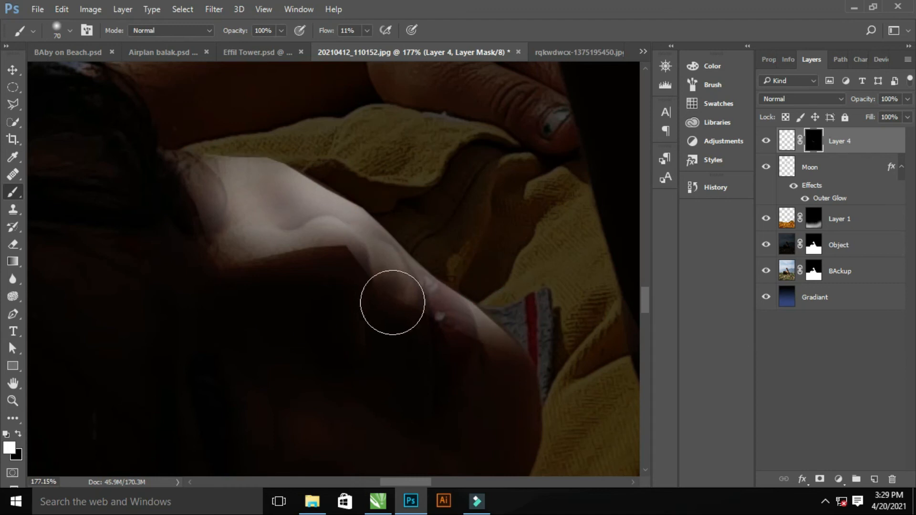
Step: Paint black on the Layer 4 mask to soften the face highlight and, with a 25 px brush, remove the white fringe along the arm's edge
{"action": "mouse_move", "coordinate": [242, 255]}
{"action": "left_mouse_down"}
{"action": "mouse_move", "coordinate": [381, 272]}
{"action": "mouse_move", "coordinate": [201, 229]}
{"action": "mouse_move", "coordinate": [339, 168]}
{"action": "mouse_move", "coordinate": [552, 261]}
{"action": "left_mouse_up"}
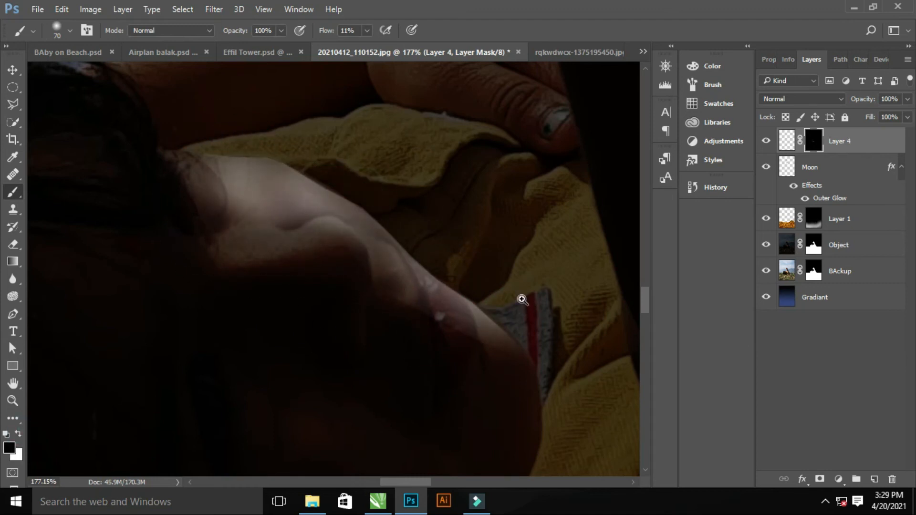
{"action": "scroll", "coordinate": [524, 296], "scroll_direction": "down", "scroll_amount": 5}
{"action": "scroll", "coordinate": [487, 288], "scroll_direction": "up", "scroll_amount": 2}
{"action": "mouse_move", "coordinate": [342, 190]}
{"action": "left_mouse_down"}
{"action": "mouse_move", "coordinate": [382, 215]}
{"action": "mouse_move", "coordinate": [406, 205]}
{"action": "left_mouse_up"}
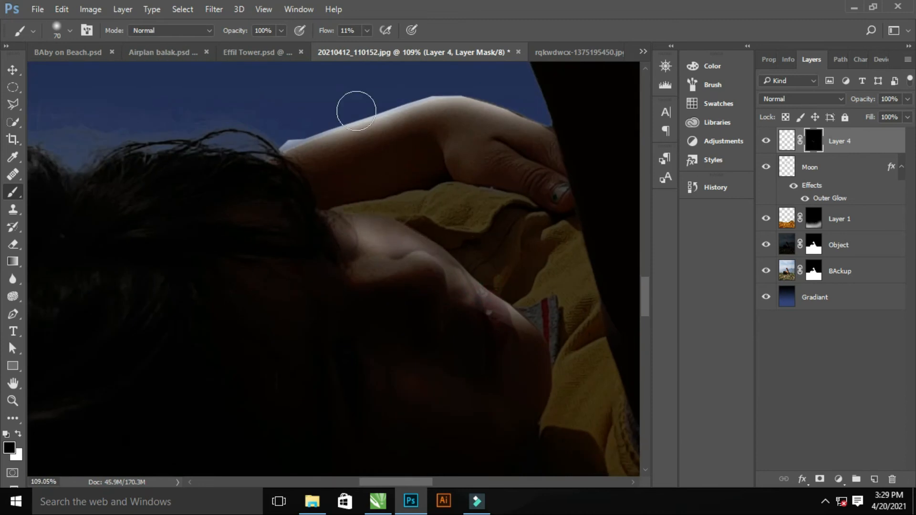
{"action": "scroll", "coordinate": [269, 132], "scroll_direction": "up", "scroll_amount": 3}
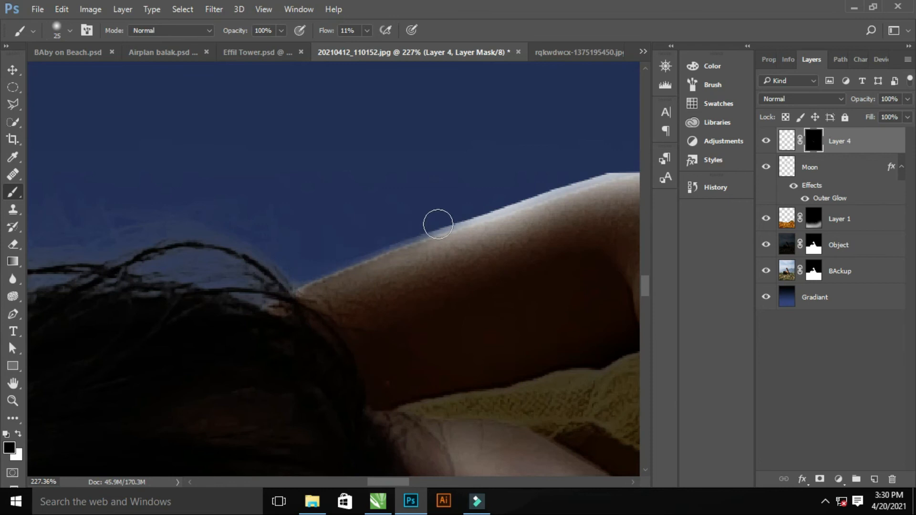
{"action": "left_click_drag", "start_coordinate": [526, 193], "coordinate": [493, 200]}
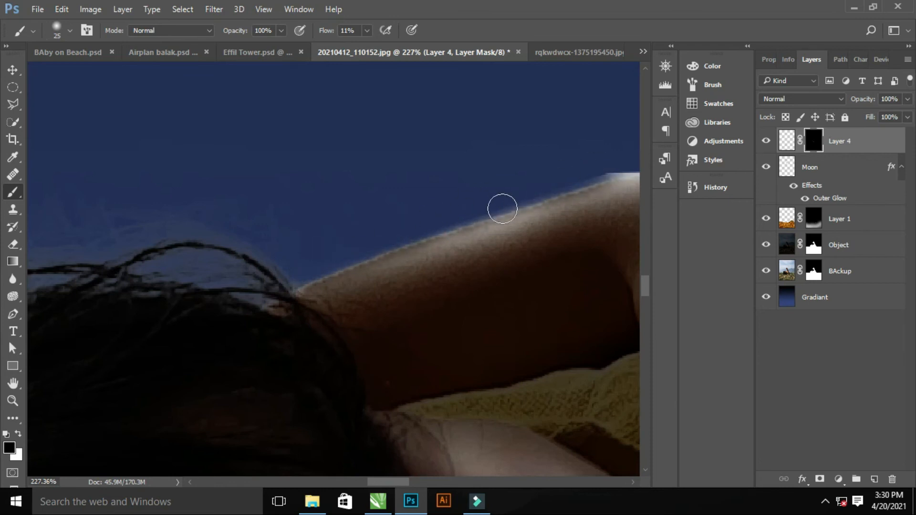
Step: Paint white on the mask with a 35 px brush to rebuild the soft highlight along the bent forearm
{"action": "scroll", "coordinate": [548, 280], "scroll_direction": "down", "scroll_amount": 2}
{"action": "key", "text": "x"}
{"action": "mouse_move", "coordinate": [339, 237]}
{"action": "left_mouse_down"}
{"action": "mouse_move", "coordinate": [298, 246]}
{"action": "mouse_move", "coordinate": [362, 232]}
{"action": "mouse_move", "coordinate": [327, 235]}
{"action": "mouse_move", "coordinate": [421, 204]}
{"action": "left_mouse_up"}
{"action": "key", "text": "ctrl+z"}
{"action": "key", "text": "bracketright"}
{"action": "key", "text": "bracketright"}
{"action": "left_click_drag", "start_coordinate": [502, 235], "coordinate": [402, 248]}
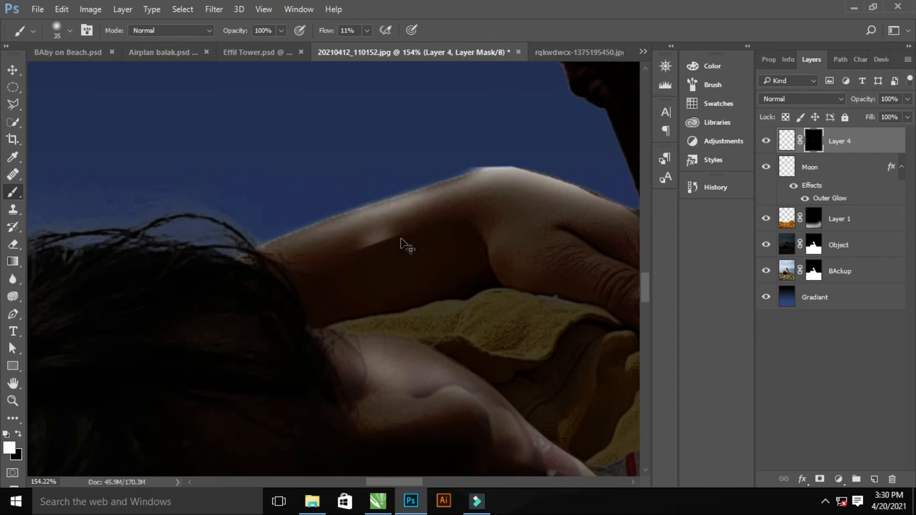
{"action": "mouse_move", "coordinate": [478, 185]}
{"action": "left_mouse_down"}
{"action": "mouse_move", "coordinate": [285, 245]}
{"action": "mouse_move", "coordinate": [389, 215]}
{"action": "left_mouse_up"}
Step: Reveal the highlight on the moon-facing side of the foot by painting white on the Layer 4 mask
{"action": "scroll", "coordinate": [548, 260], "scroll_direction": "down", "scroll_amount": 6}
{"action": "left_click_drag", "start_coordinate": [554, 268], "coordinate": [489, 266]}
{"action": "scroll", "coordinate": [430, 143], "scroll_direction": "up", "scroll_amount": 9}
{"action": "left_click_drag", "start_coordinate": [148, 259], "coordinate": [395, 308]}
{"action": "mouse_move", "coordinate": [204, 287]}
{"action": "left_mouse_down"}
{"action": "mouse_move", "coordinate": [201, 246]}
{"action": "mouse_move", "coordinate": [200, 301]}
{"action": "mouse_move", "coordinate": [253, 289]}
{"action": "left_mouse_up"}
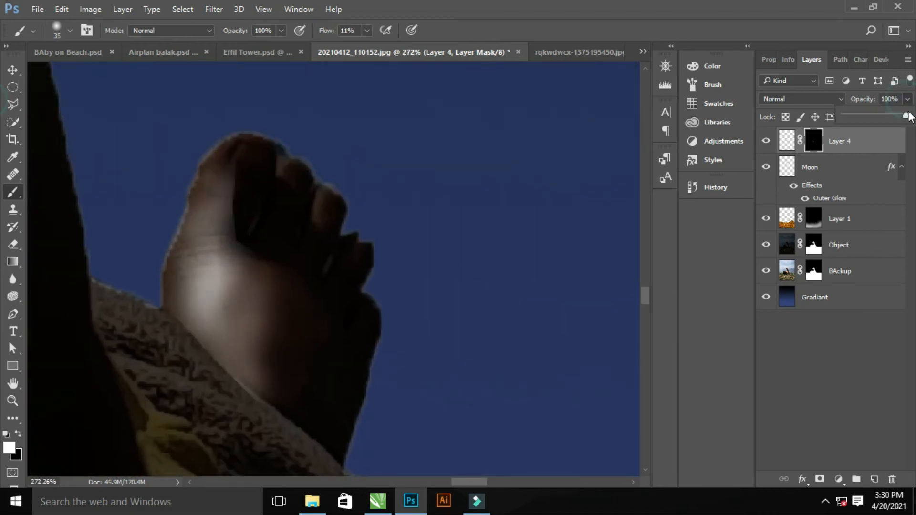
Step: Lower the opacity of Layer 4 to 46% and touch up the foot highlight on its mask
{"action": "left_click_drag", "start_coordinate": [908, 114], "coordinate": [872, 114]}
{"action": "left_click_drag", "start_coordinate": [212, 211], "coordinate": [200, 298]}
{"action": "scroll", "coordinate": [325, 312], "scroll_direction": "down", "scroll_amount": 6}
{"action": "left_click_drag", "start_coordinate": [342, 340], "coordinate": [454, 277]}
{"action": "scroll", "coordinate": [454, 277], "scroll_direction": "down", "scroll_amount": 4}
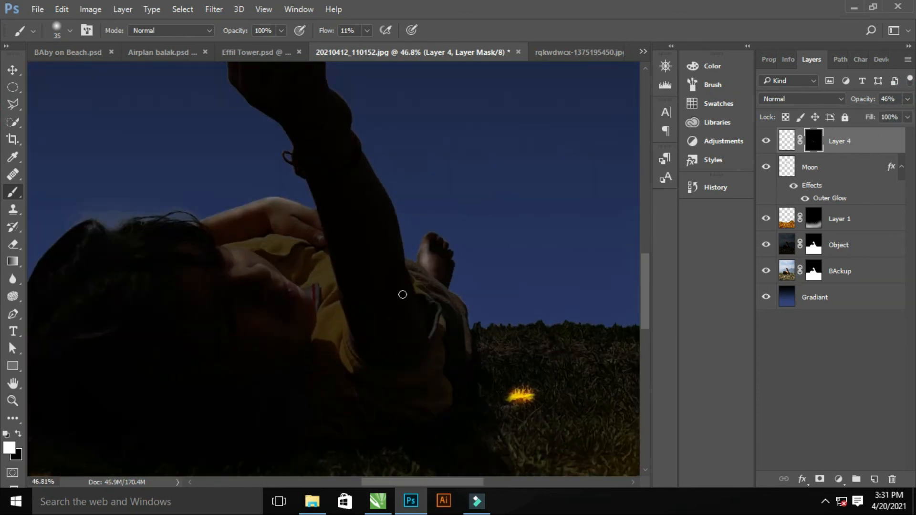
{"action": "scroll", "coordinate": [468, 330], "scroll_direction": "down", "scroll_amount": 5}
{"action": "scroll", "coordinate": [495, 315], "scroll_direction": "up", "scroll_amount": 3}
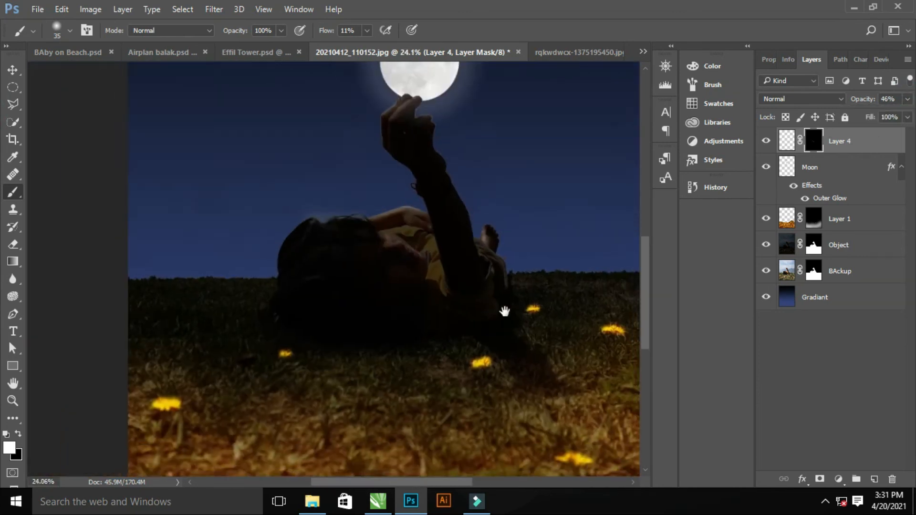
{"action": "scroll", "coordinate": [495, 315], "scroll_direction": "down", "scroll_amount": 3}
{"action": "scroll", "coordinate": [448, 290], "scroll_direction": "up", "scroll_amount": 2}
{"action": "key", "text": "ctrl+minus"}
{"action": "key", "text": "ctrl+minus"}
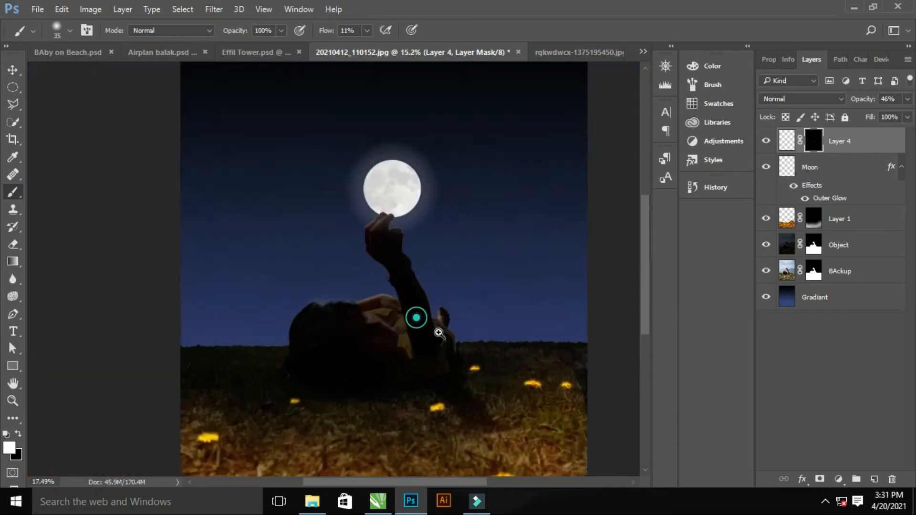